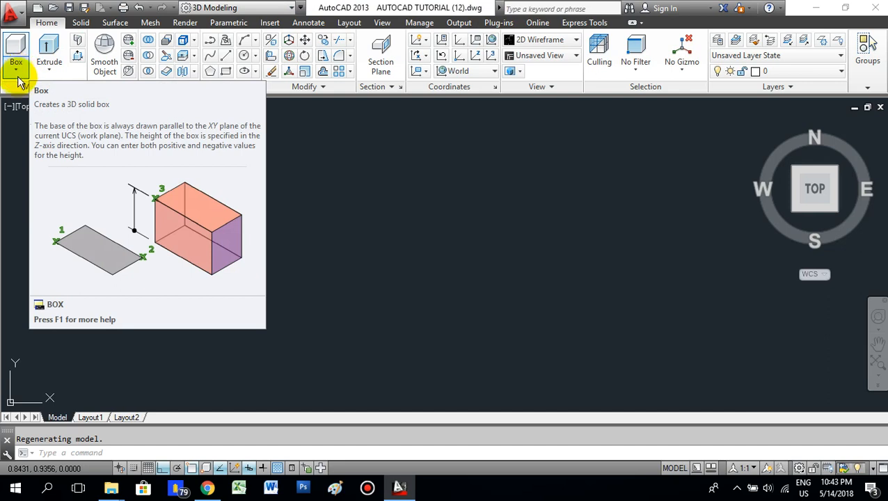
Switch to the SW Isometric view and create a solid box with a 0.5 by 0.5 base and a height of 0.5.
mouse_move(794, 195)
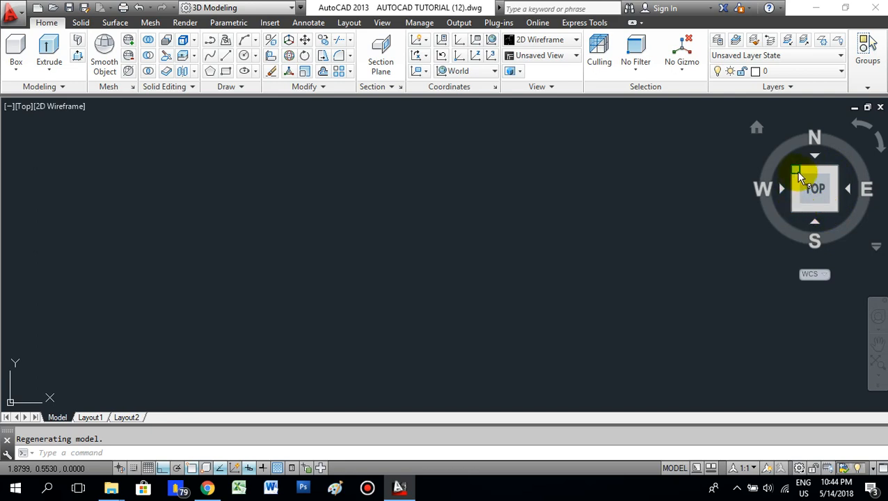
click(796, 210)
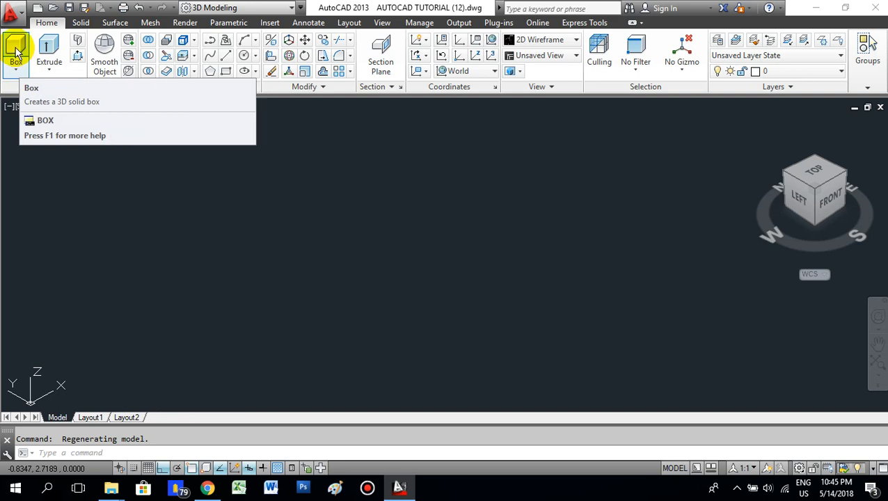
click(17, 64)
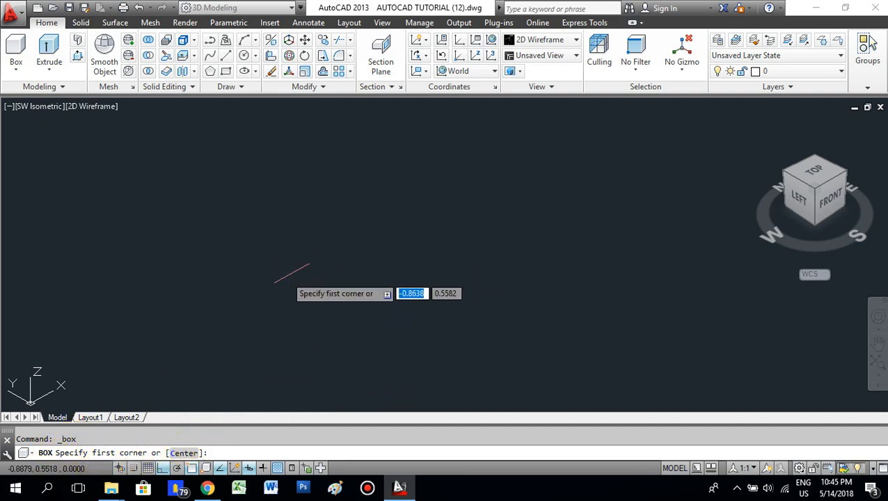
click(291, 279)
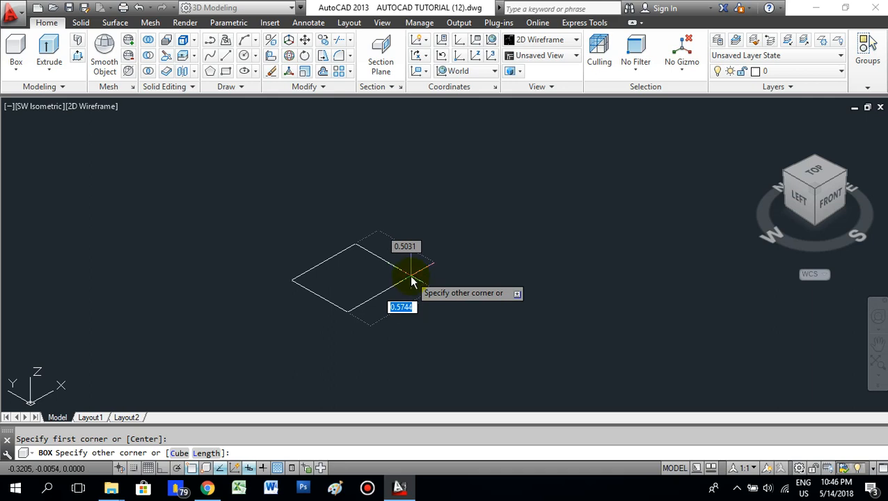
text(0.5)
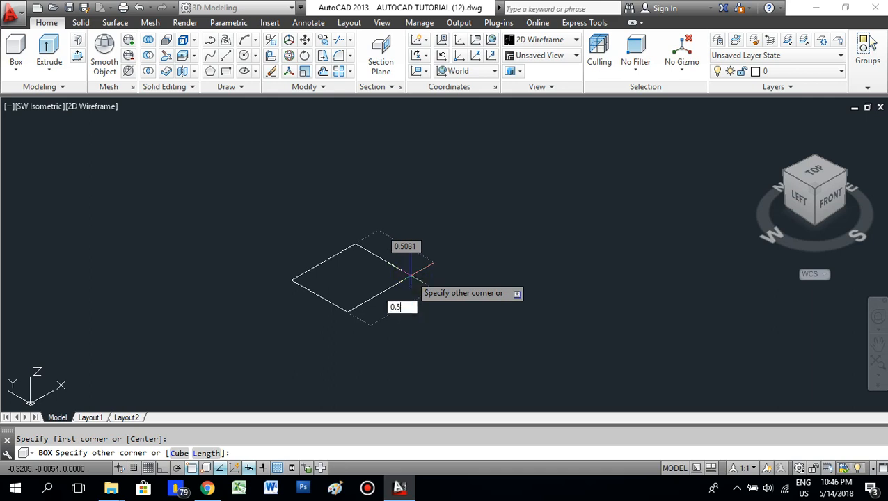
key(Tab)
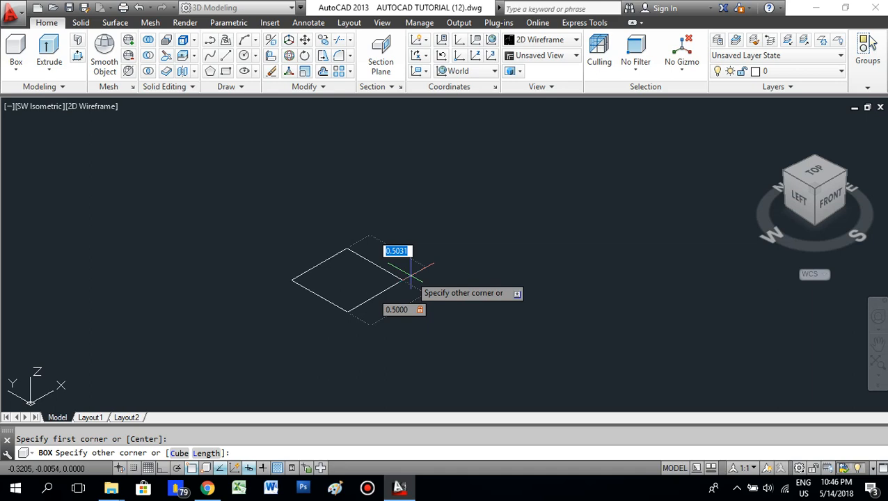
text(0.5)
key(Return)
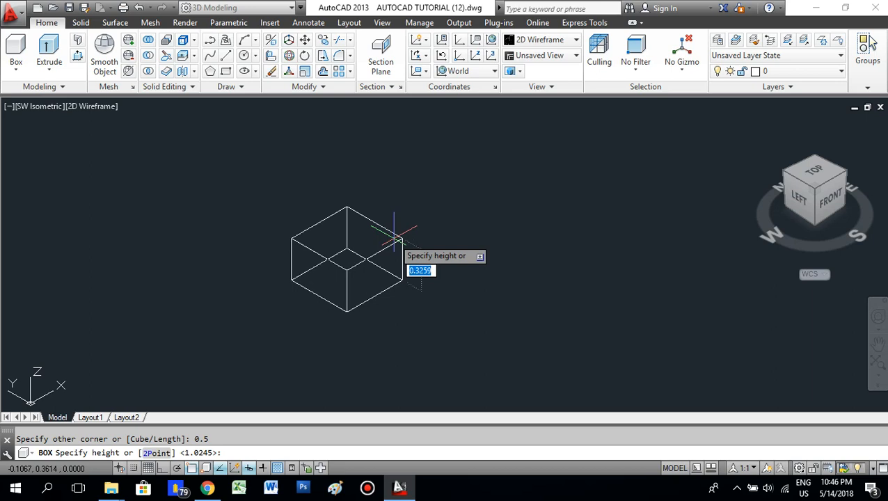
text(.5)
key(Return)
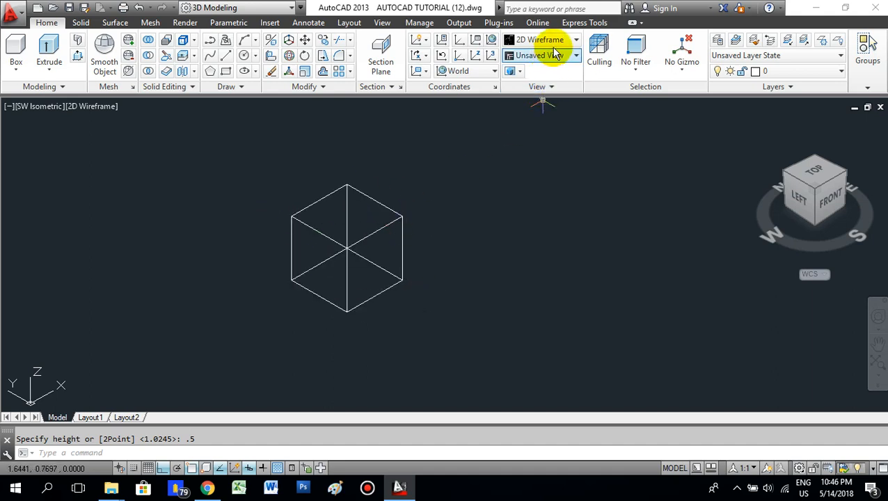
Set the viewport's visual style to Shaded to display the box as a solid.
click(576, 40)
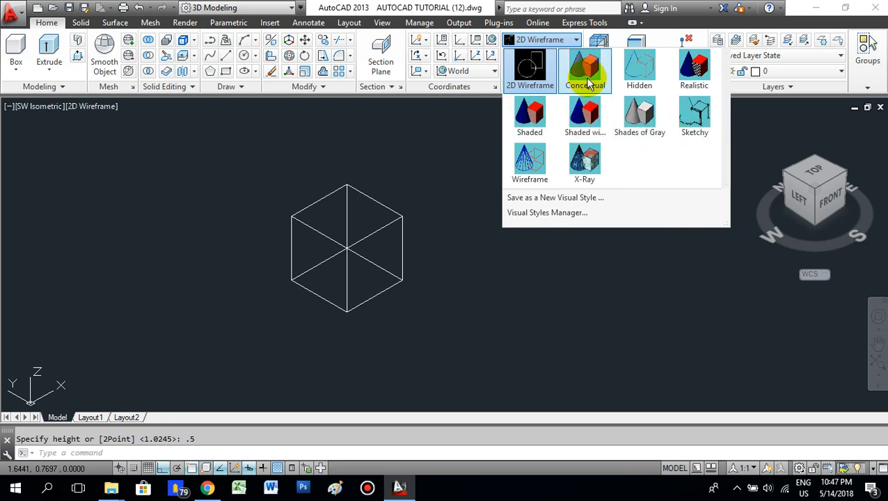
click(532, 120)
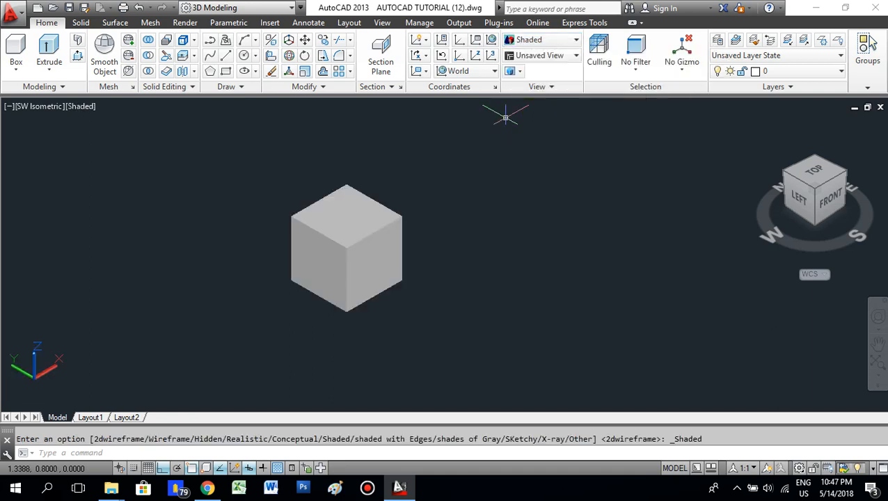
scroll(346, 280, up, 2)
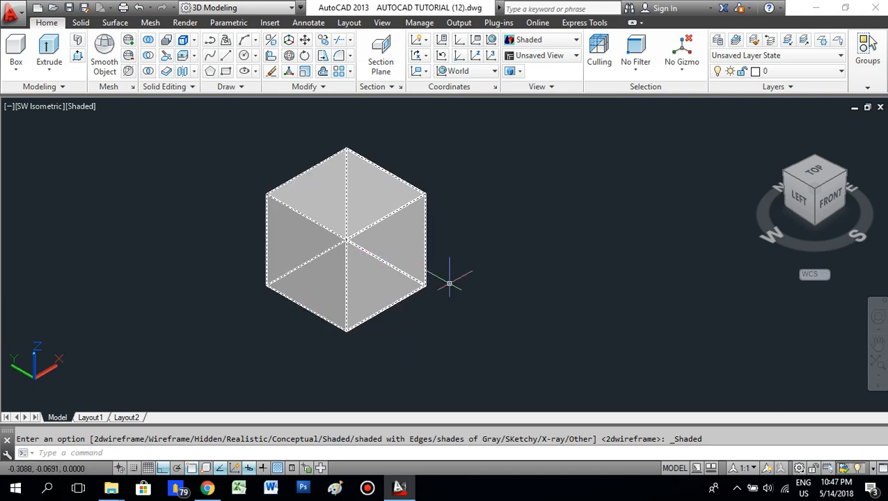
Switch the visual style to 2D Wireframe and back to Shaded to compare the box's appearance.
click(550, 41)
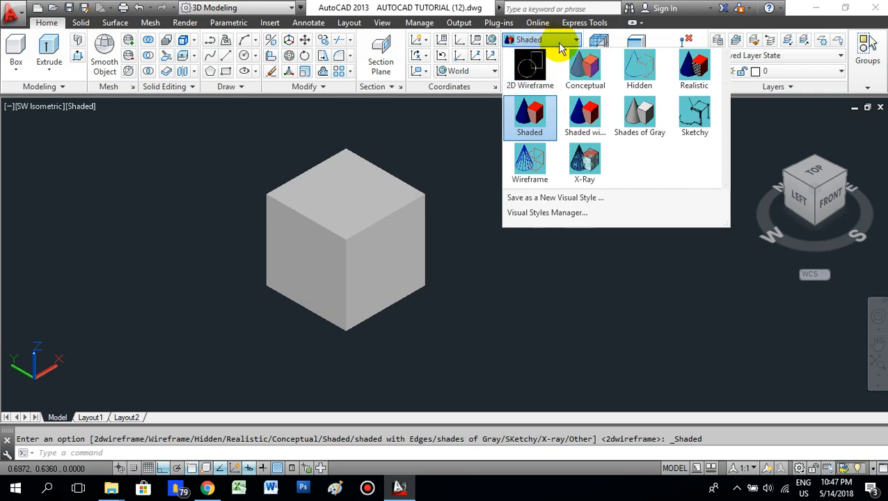
click(536, 74)
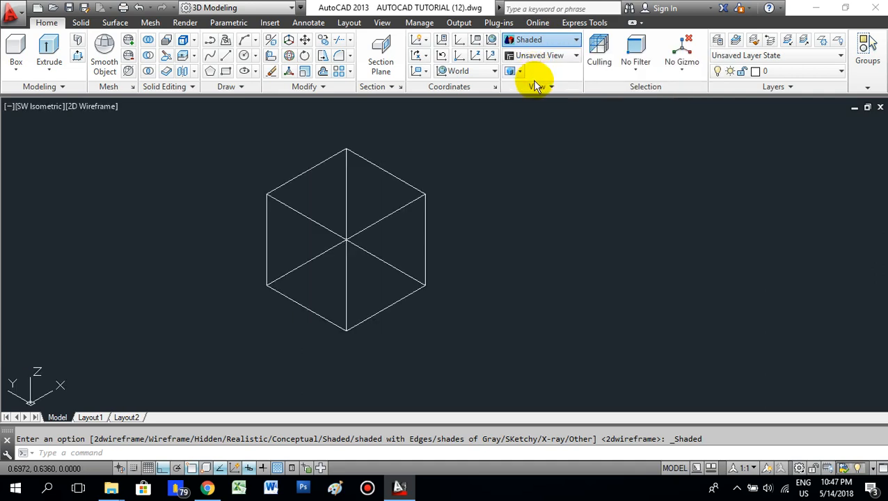
click(561, 42)
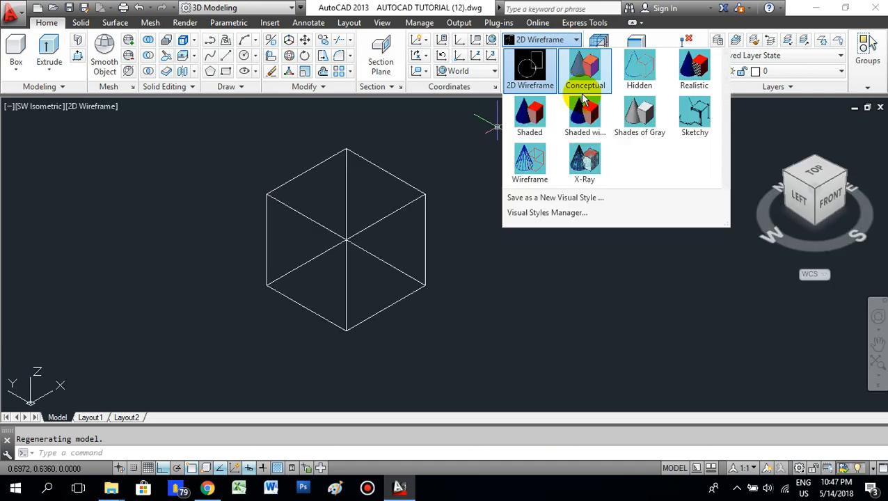
click(529, 117)
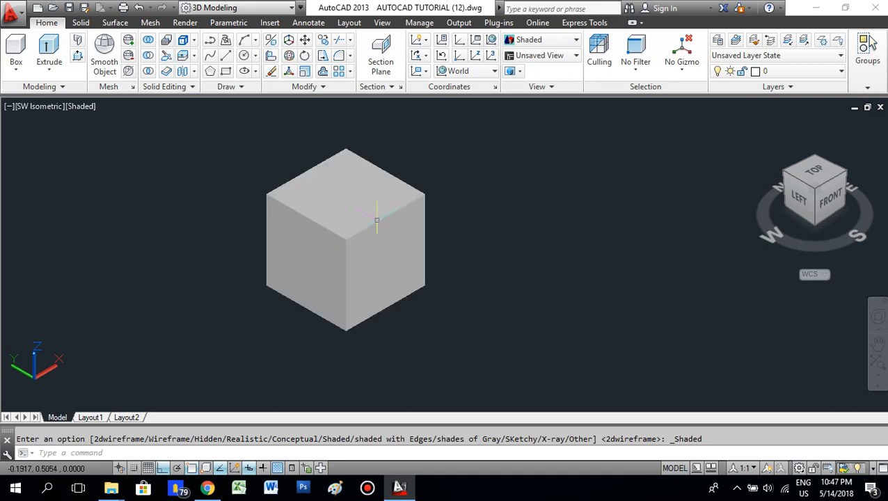
Create a solid cylinder beside the box with a base radius of 0.5 and a height of 0.5.
middle_drag(377, 229, 312, 232)
scroll(312, 233, down, 2)
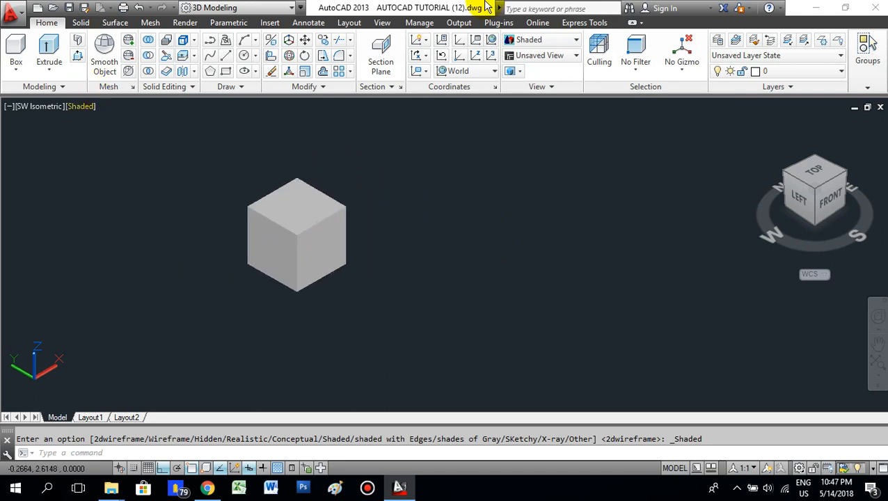
mouse_move(472, 7)
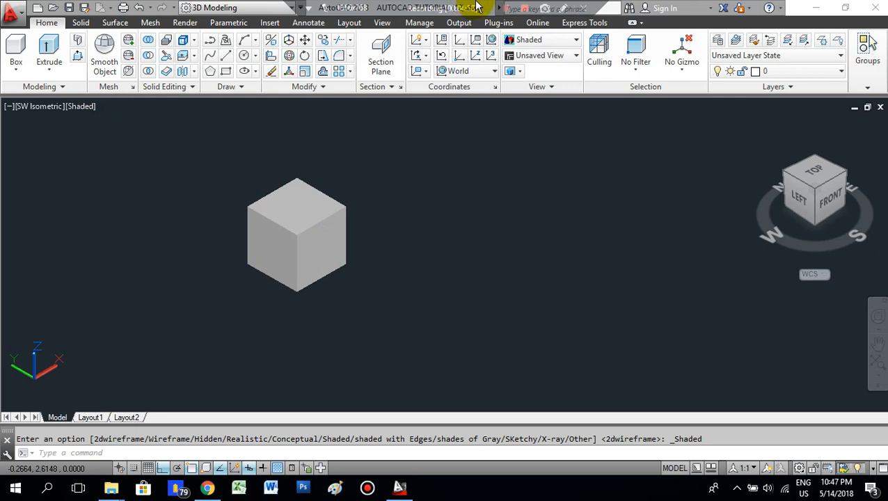
click(16, 70)
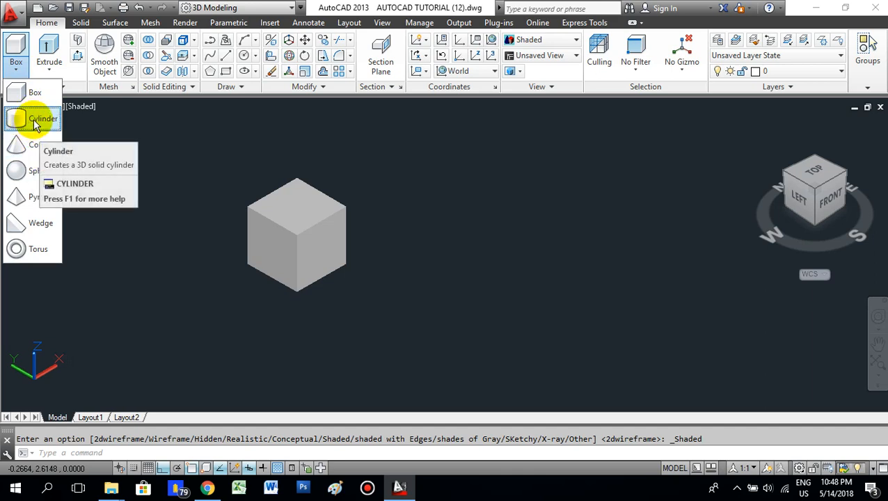
click(34, 117)
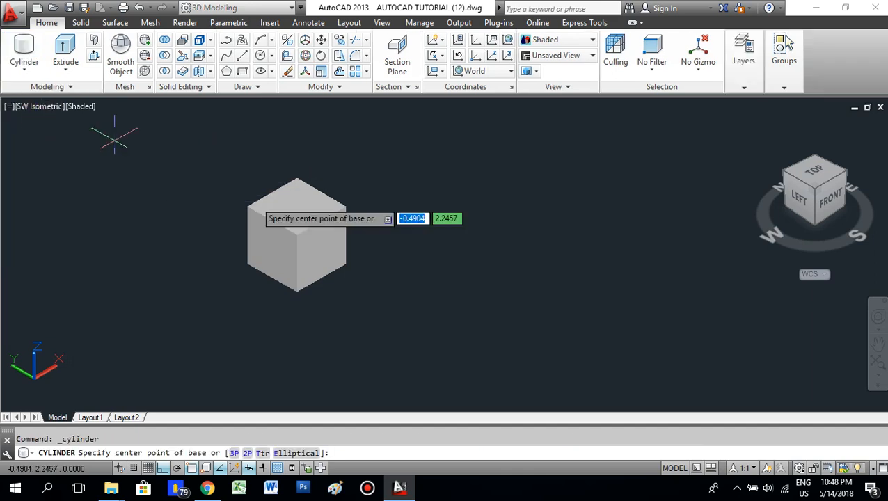
middle_drag(496, 257, 380, 261)
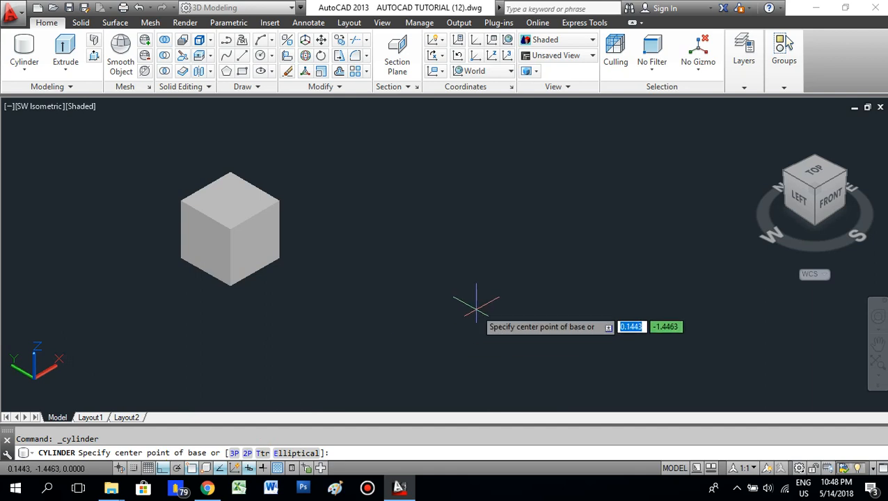
click(463, 248)
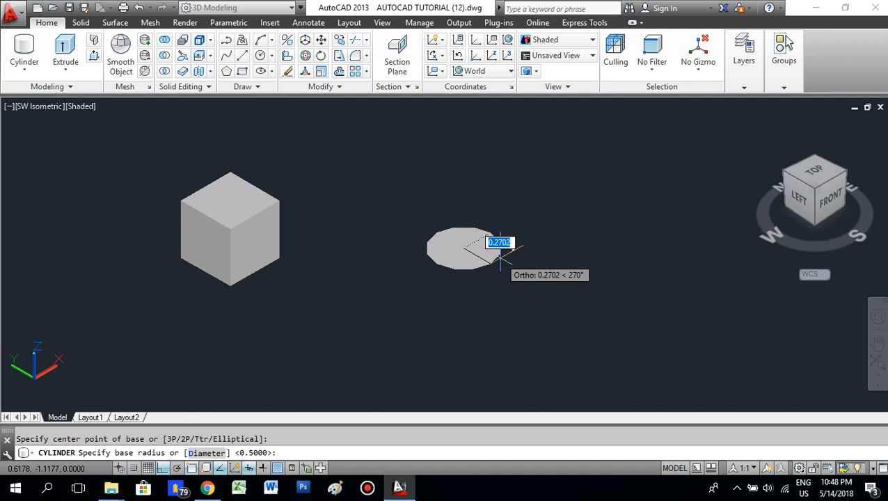
text(.5)
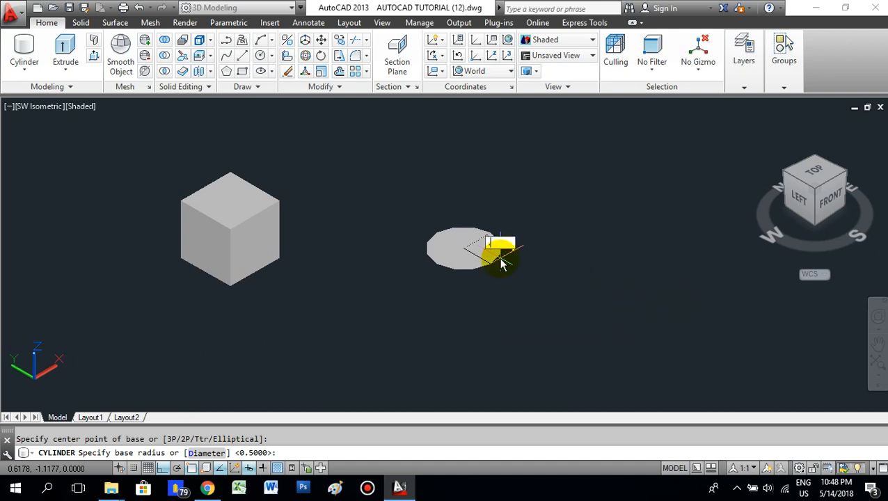
key(Return)
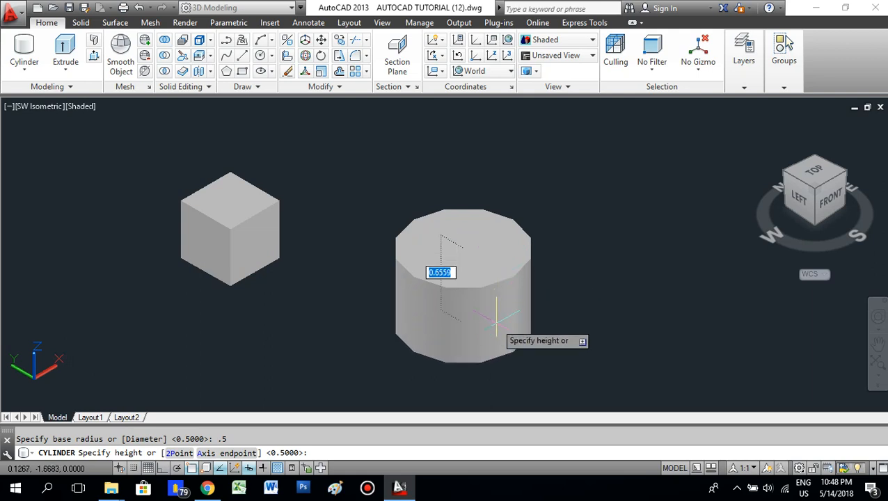
middle_drag(492, 328, 476, 230)
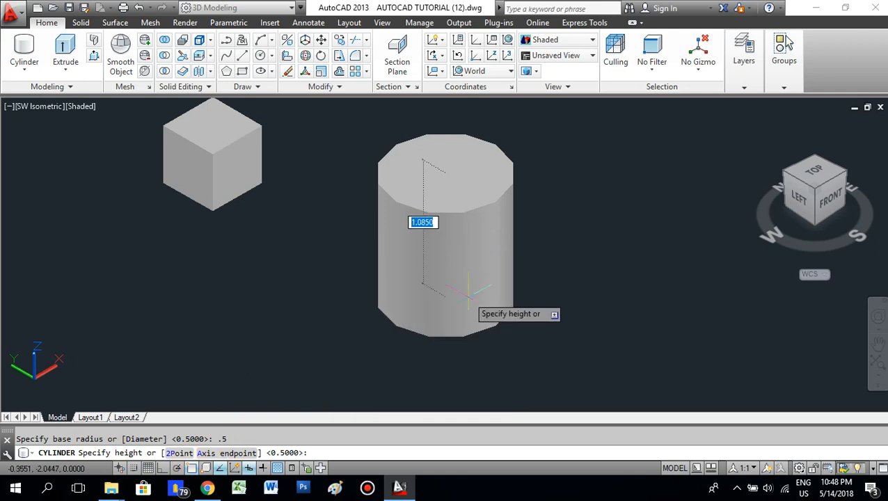
middle_drag(460, 297, 433, 333)
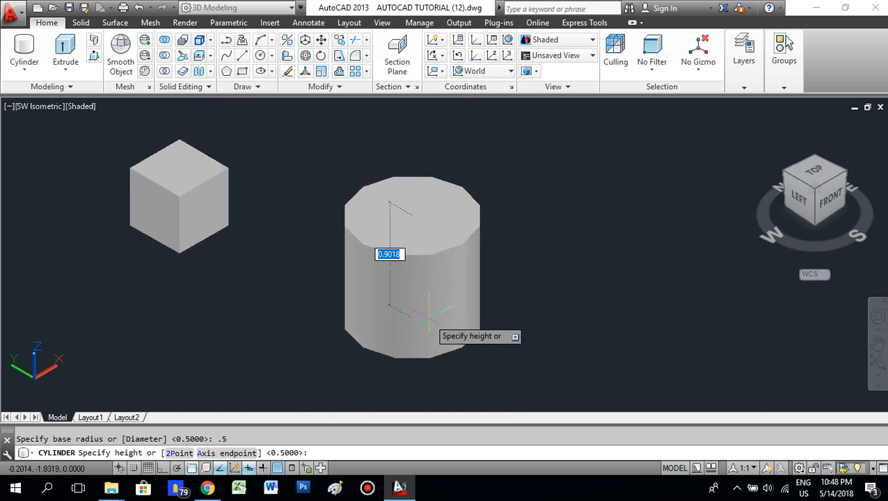
text(.5)
key(Return)
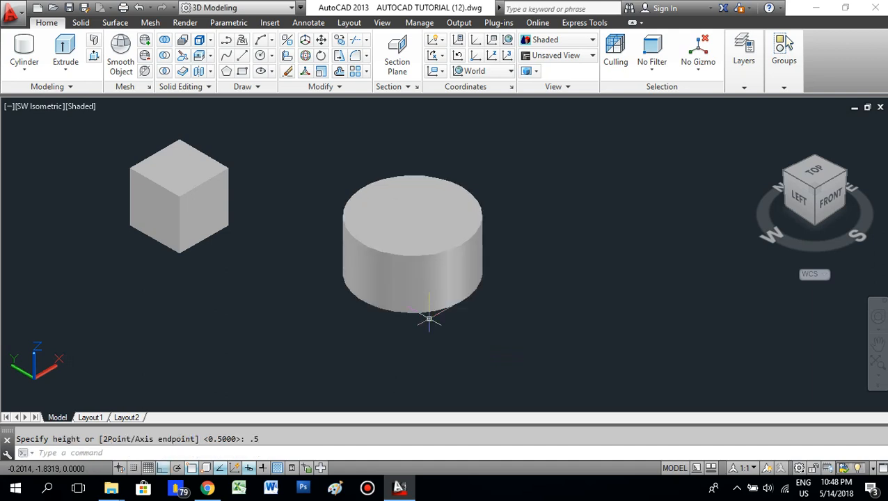
Create a solid cone beside the cylinder with a base radius of 0.5 and a height of 1.
scroll(440, 224, up, 3)
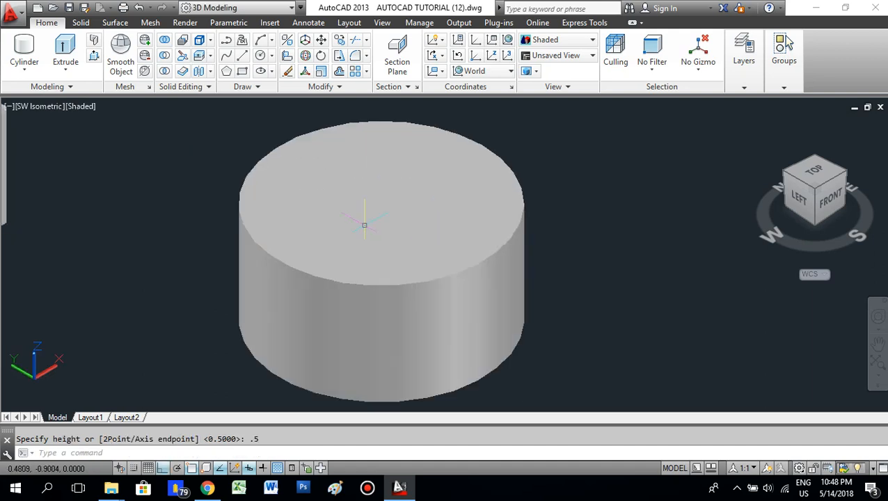
scroll(365, 225, down, 3)
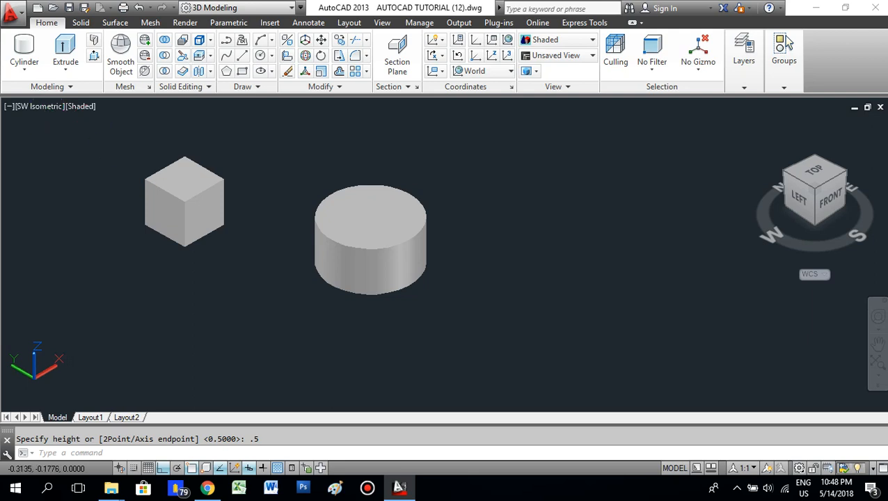
click(21, 64)
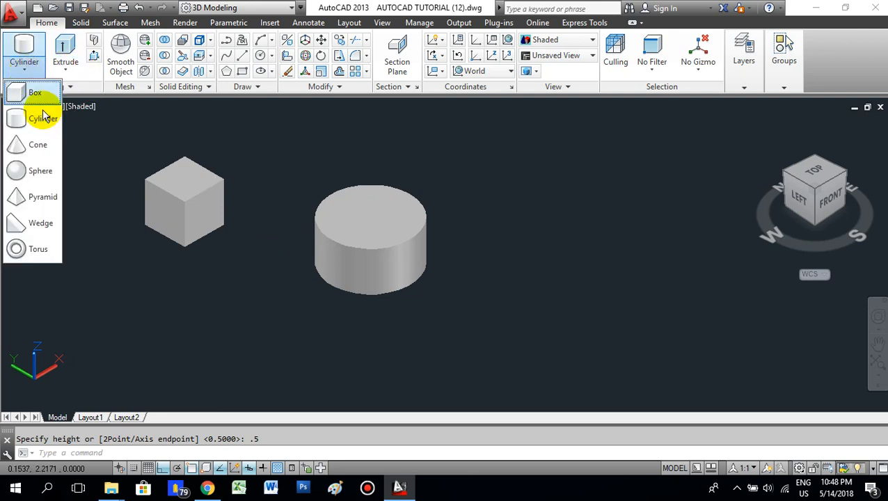
click(37, 147)
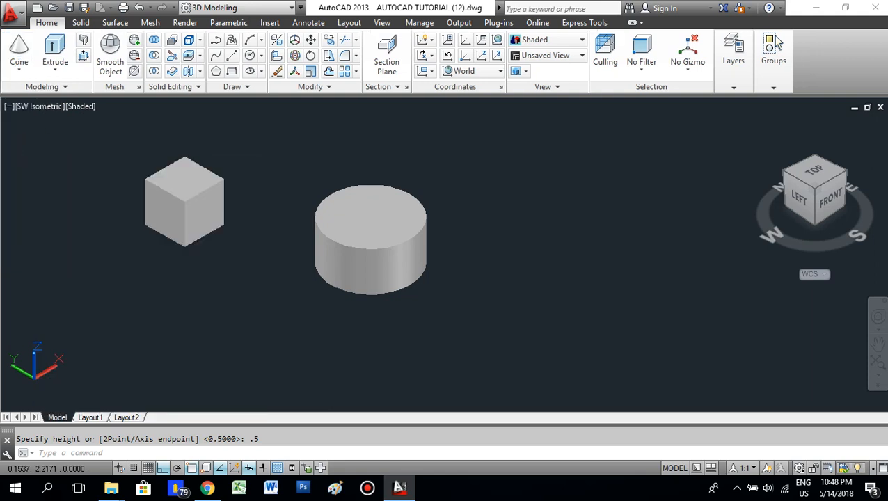
middle_drag(515, 240, 458, 243)
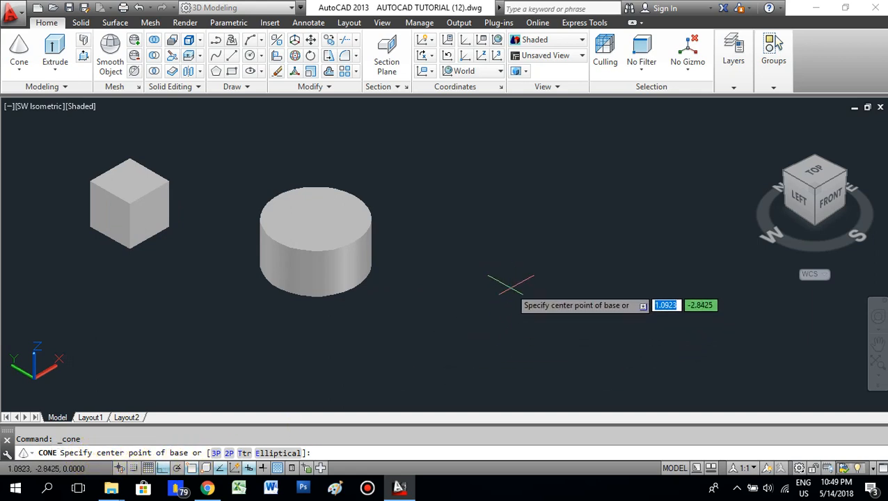
click(484, 284)
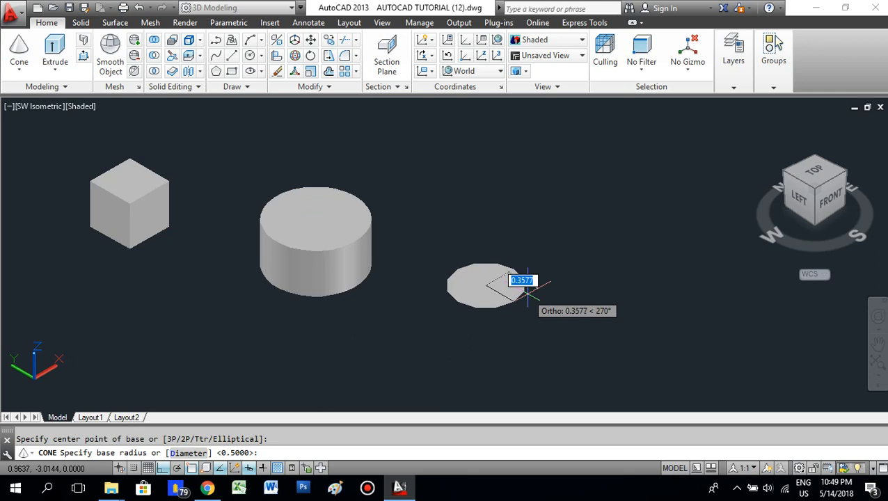
text(.5)
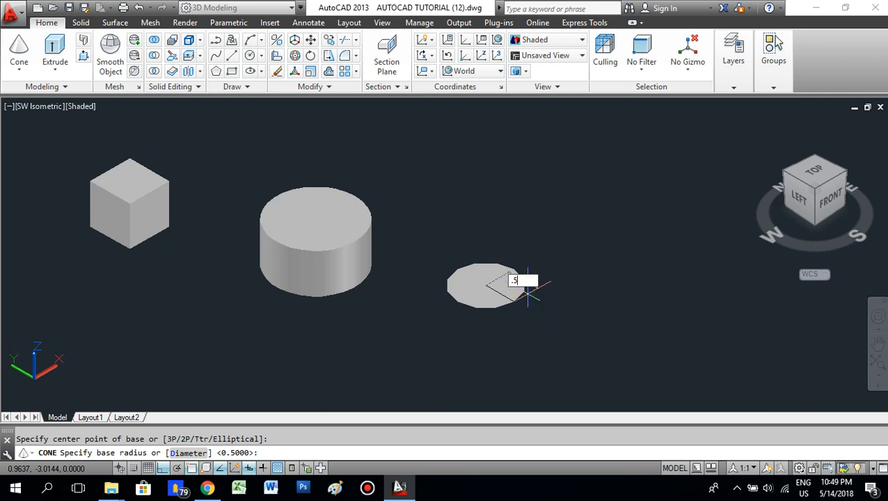
key(Return)
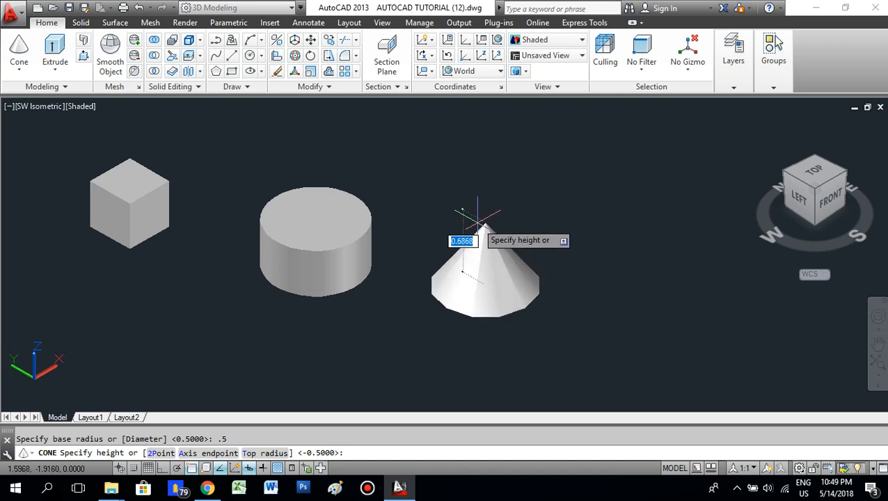
text(1)
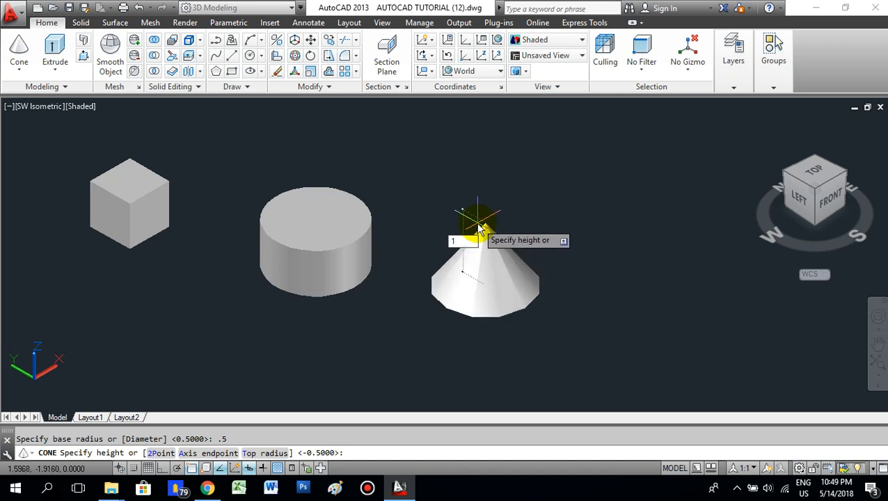
key(Return)
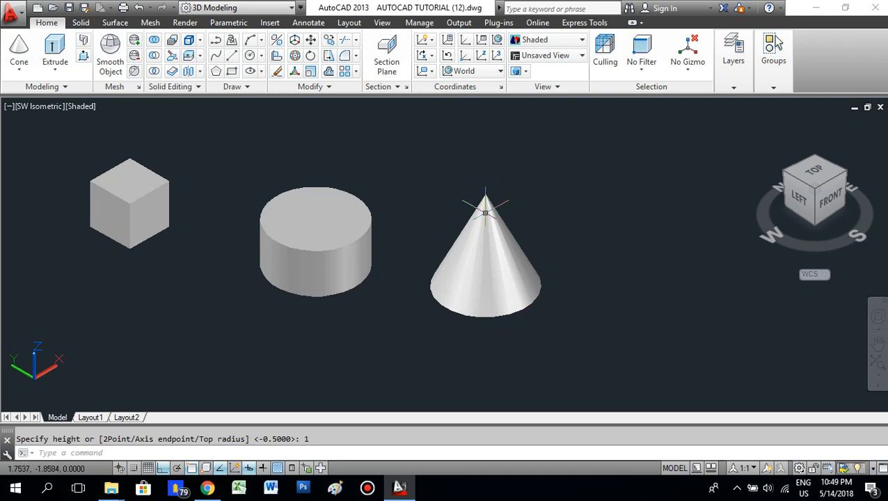
Create a truncated cone beside the pointed cone with a base radius of 0.5, a top radius of 0.25 and a height of about 1.
click(21, 69)
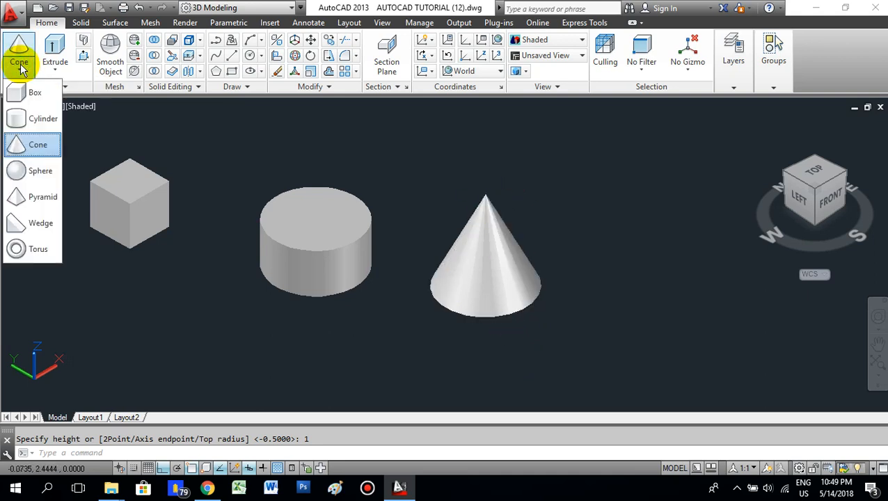
click(35, 148)
middle_drag(516, 315, 399, 313)
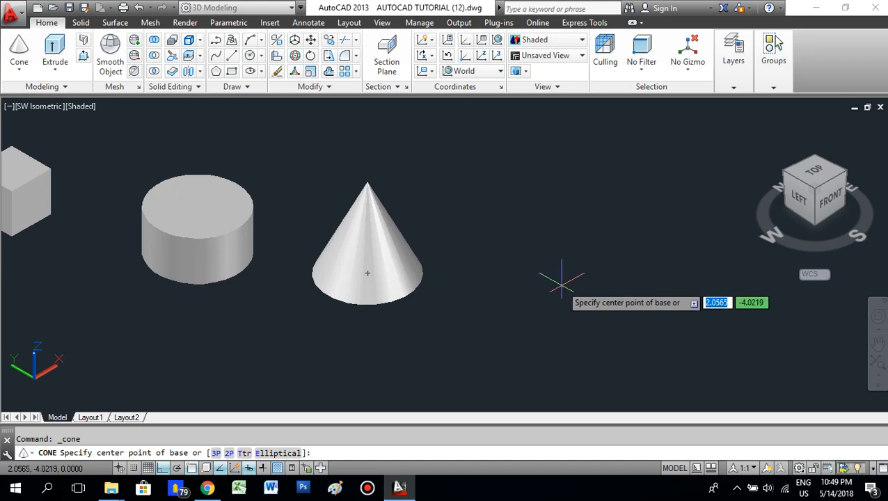
click(561, 283)
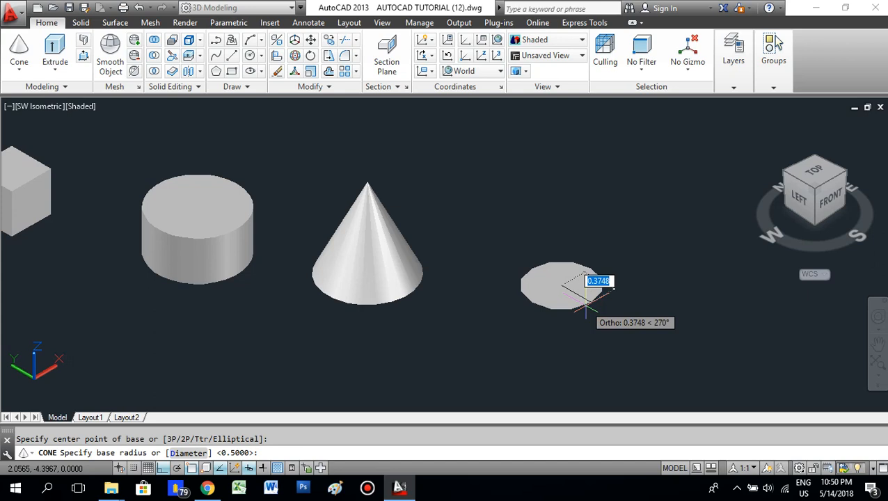
click(587, 306)
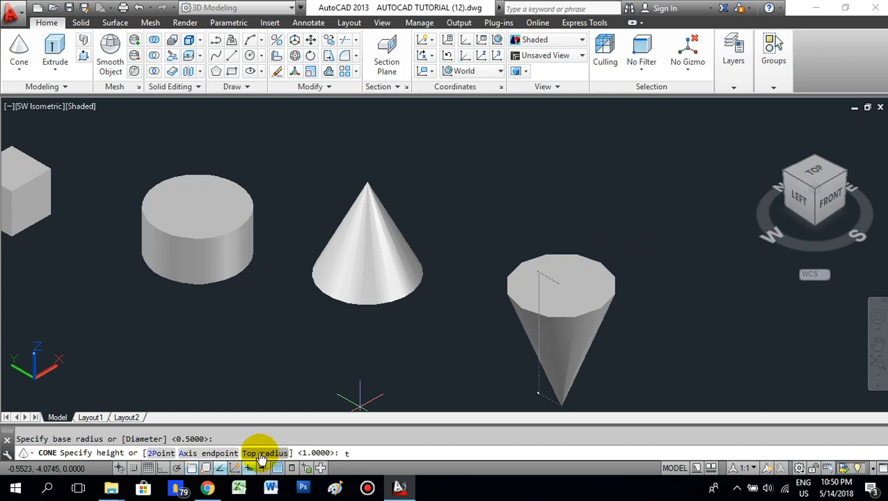
key(Return)
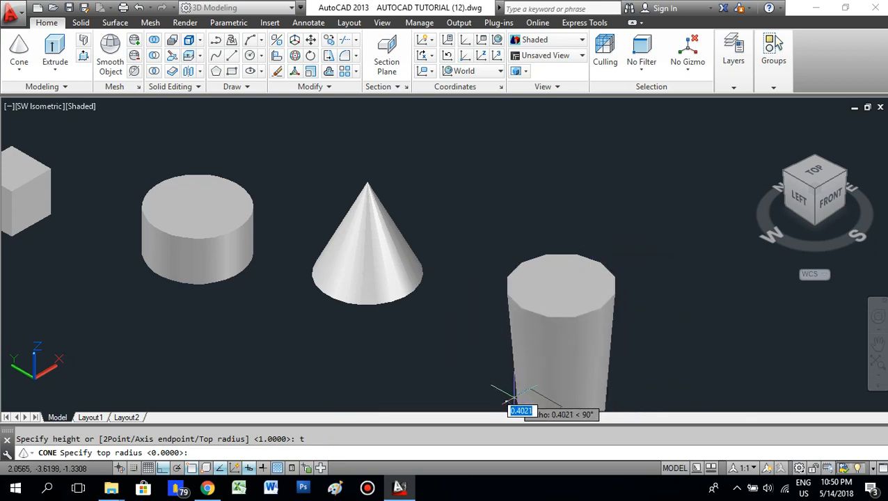
text(.25)
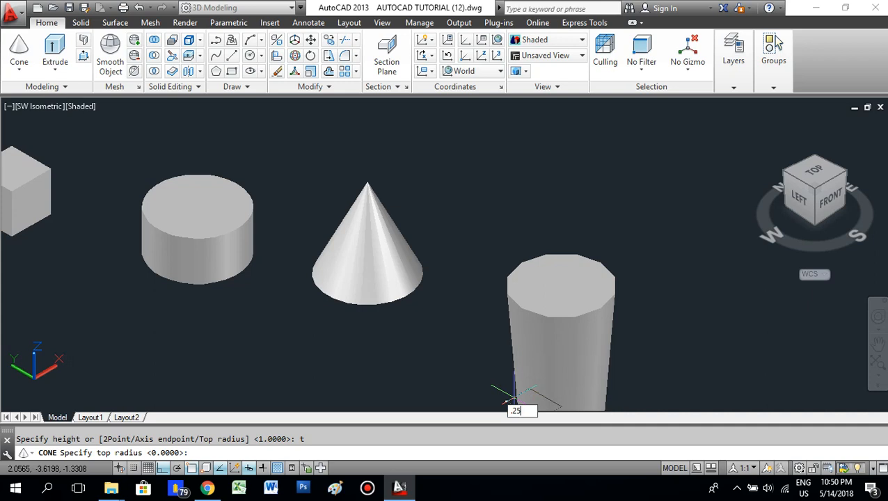
key(Return)
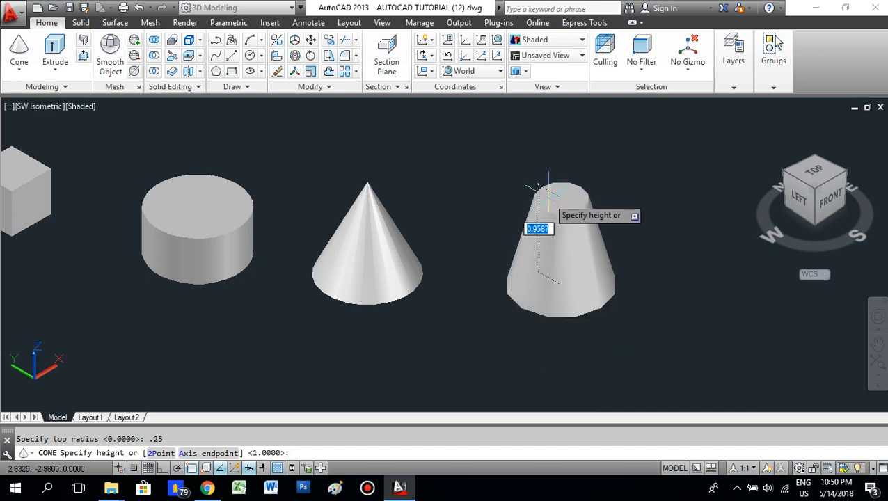
click(548, 196)
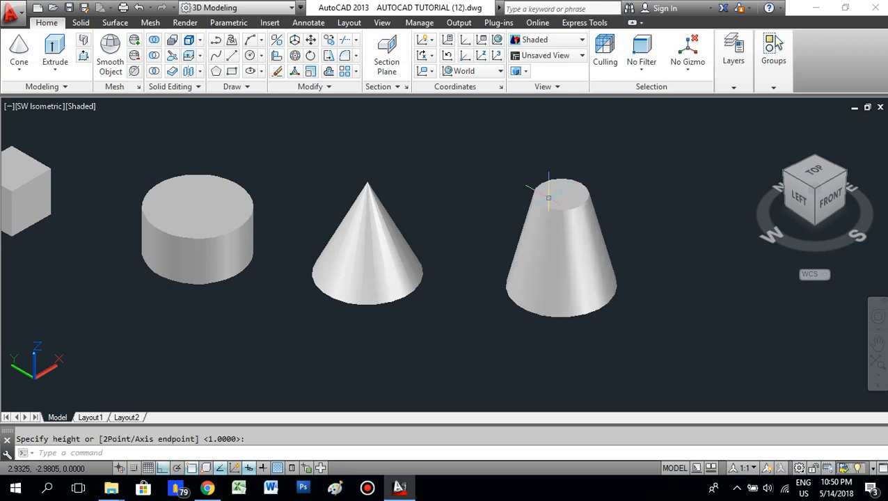
Create a solid sphere beside the truncated cone with a radius of 0.5.
scroll(584, 329, up, 4)
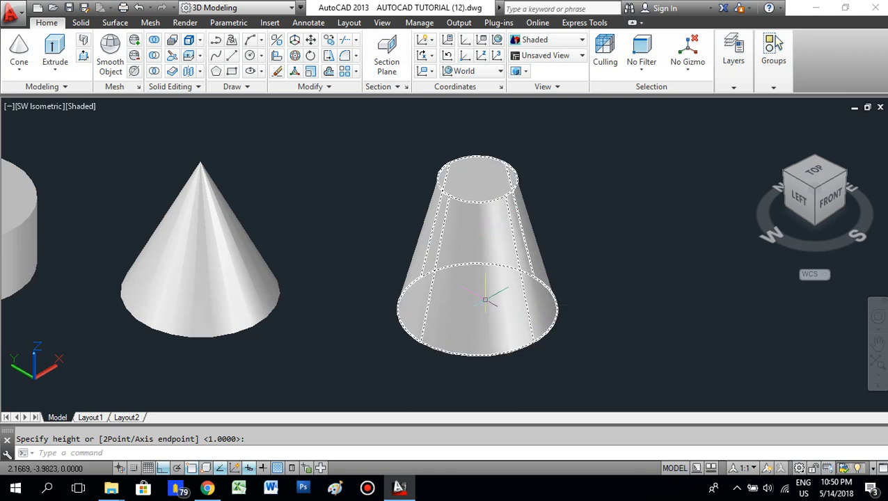
scroll(487, 223, down, 3)
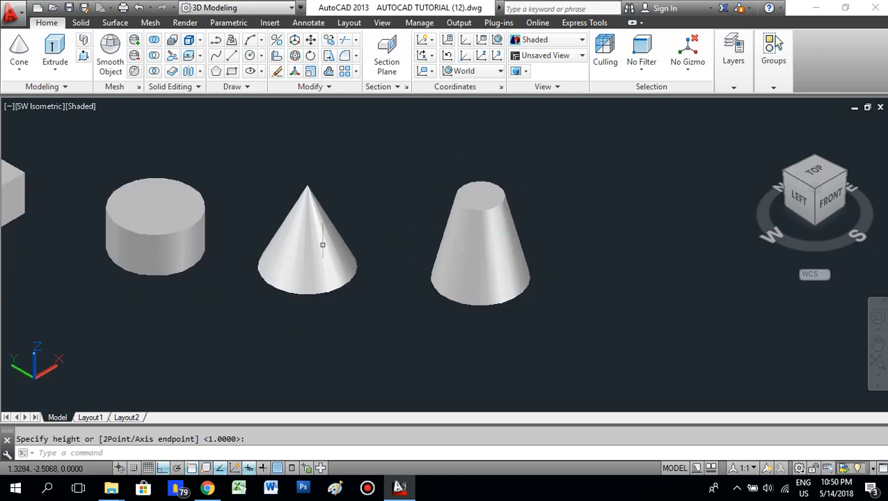
scroll(322, 240, up, 2)
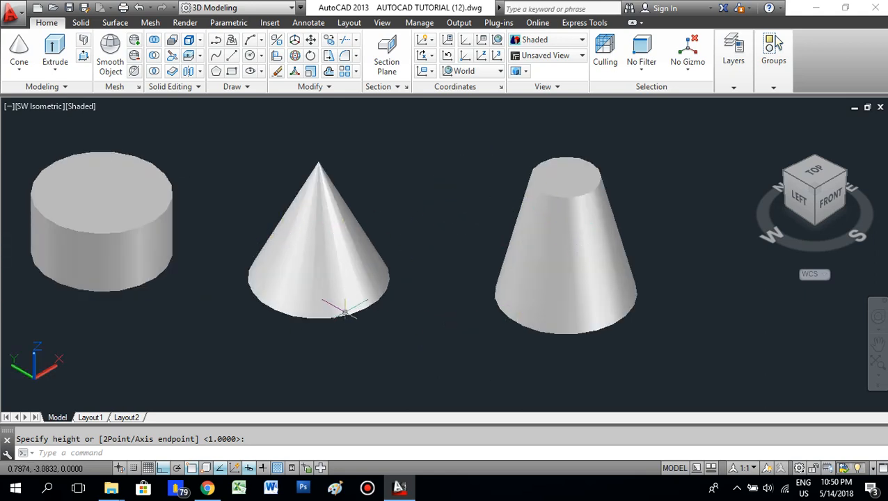
click(22, 69)
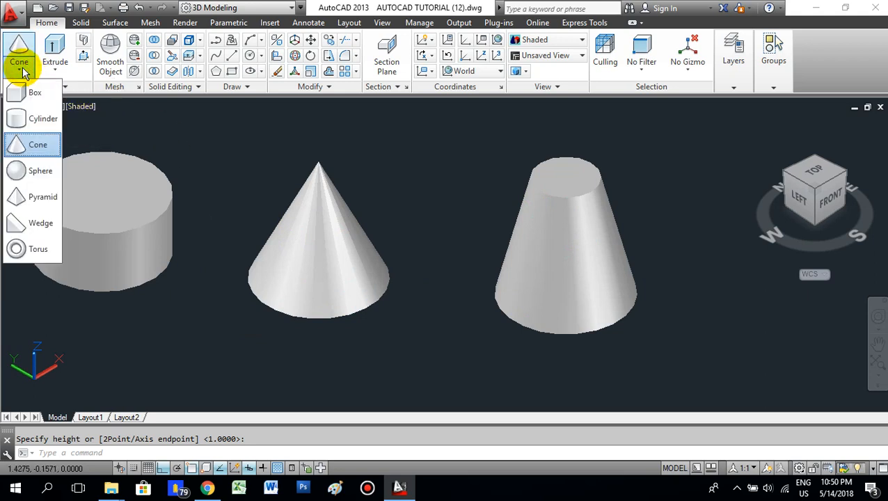
click(41, 171)
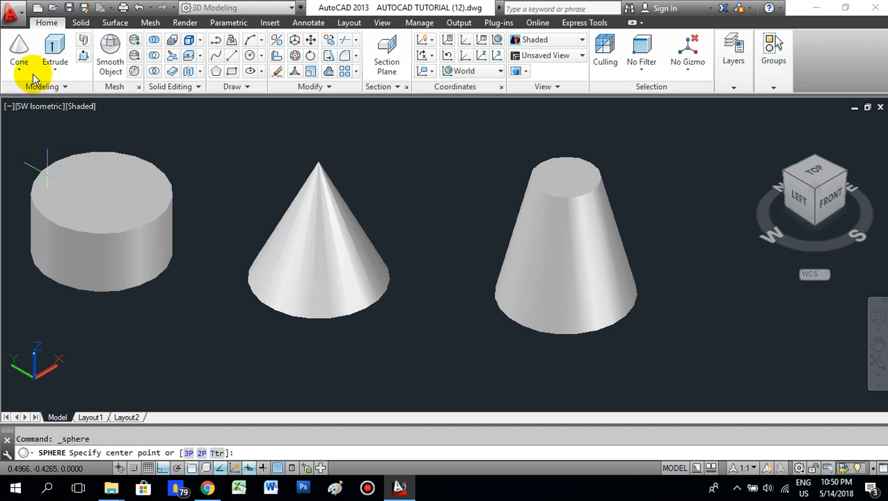
middle_drag(594, 248, 238, 257)
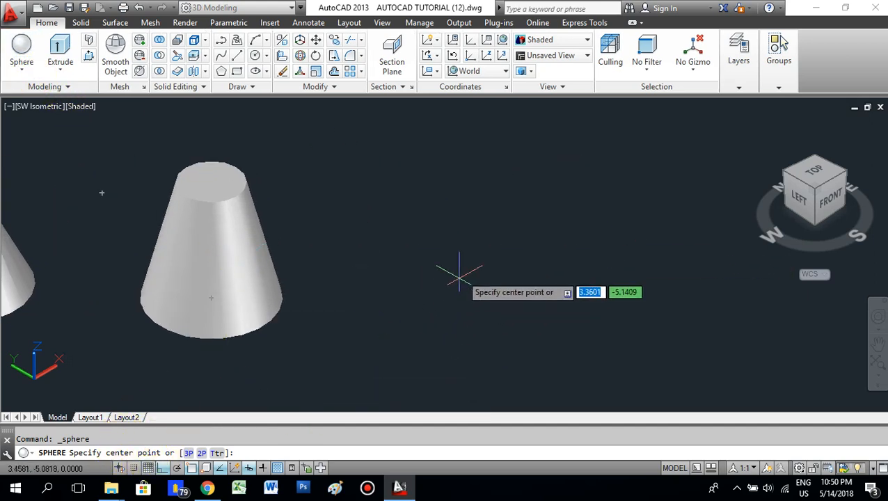
click(482, 247)
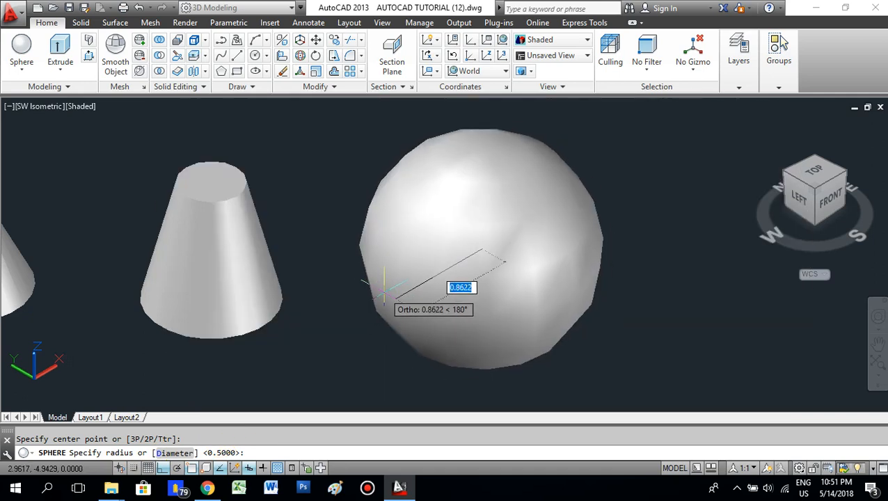
key(Return)
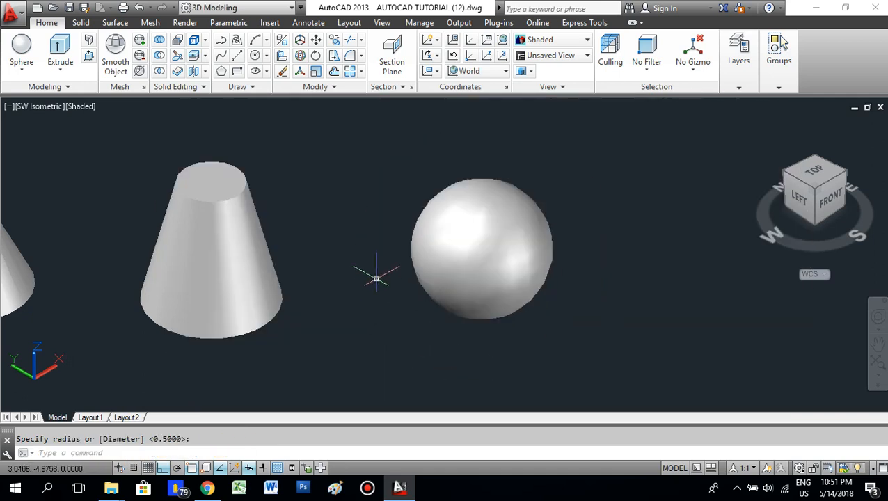
Create a solid four-sided pyramid beside the sphere with a base radius of 0.5 and a height of 1.
scroll(529, 264, down, 5)
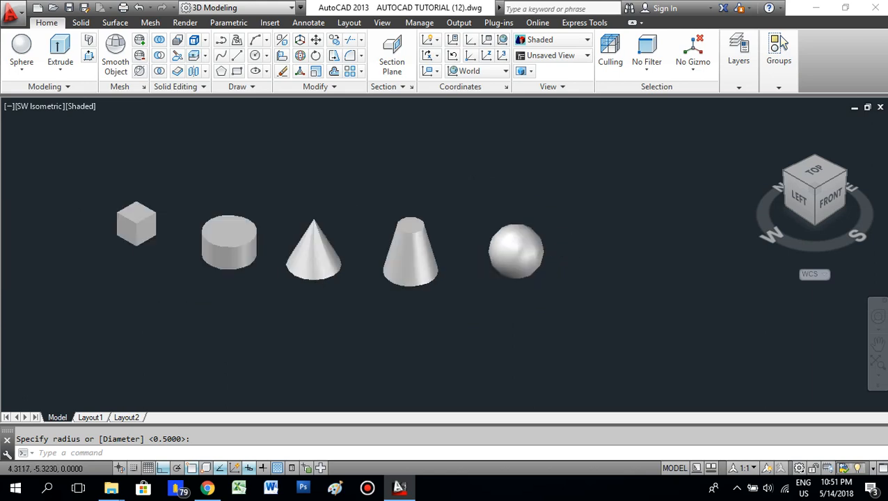
click(22, 69)
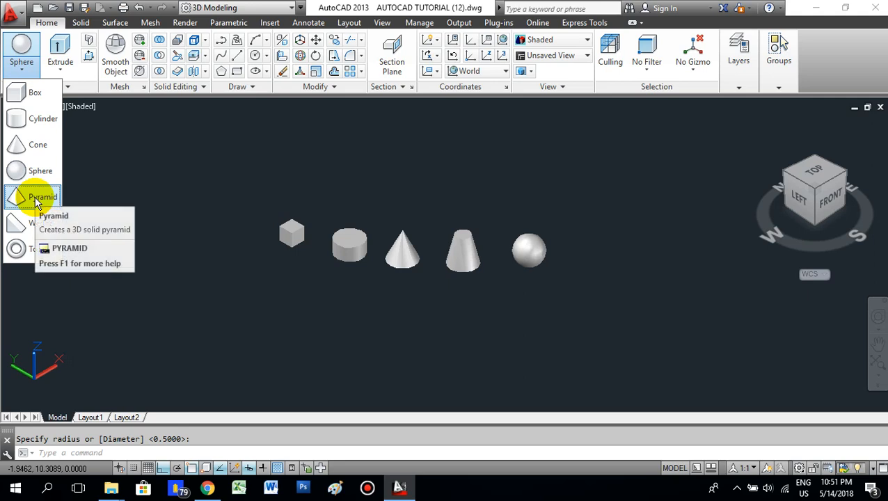
click(34, 197)
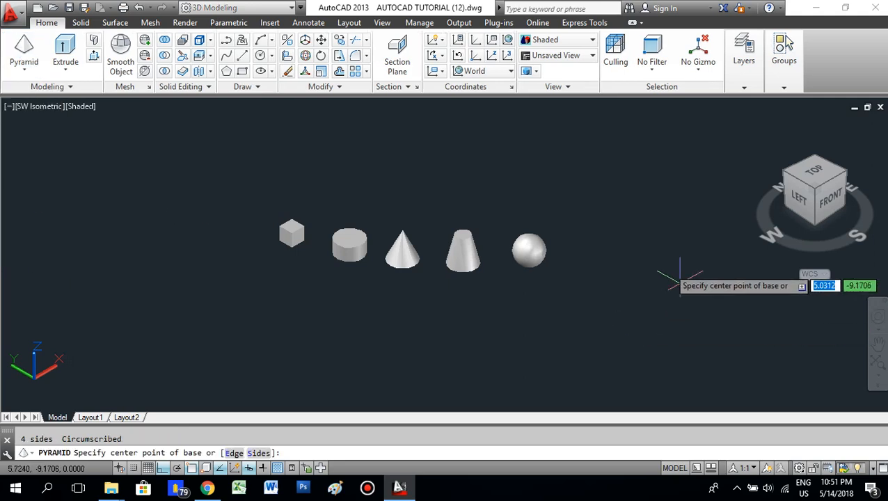
scroll(623, 221, up, 2)
middle_drag(550, 252, 389, 259)
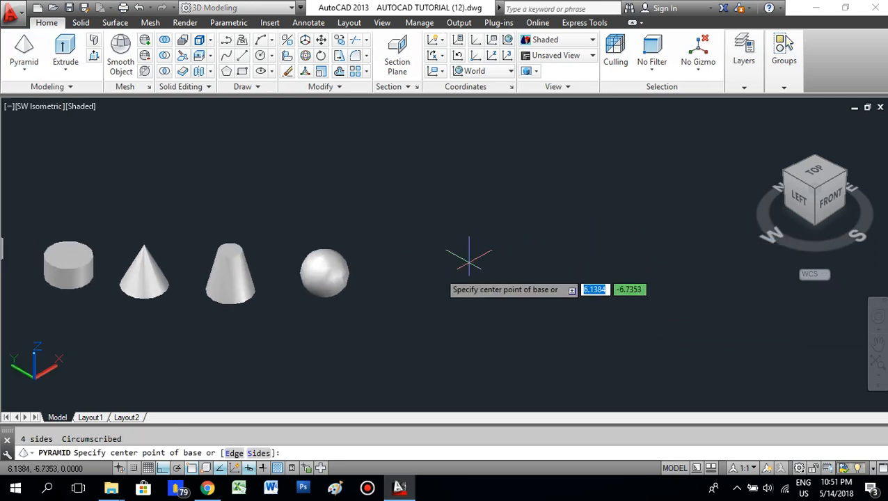
click(120, 454)
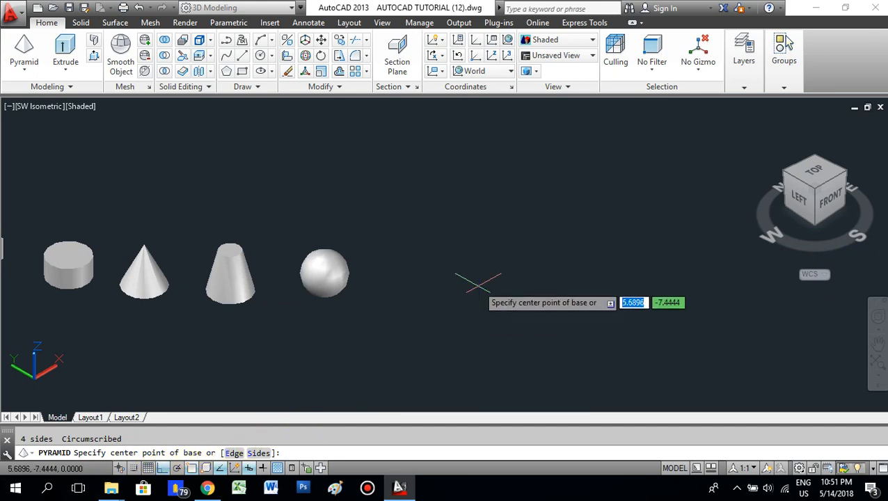
mouse_move(437, 3)
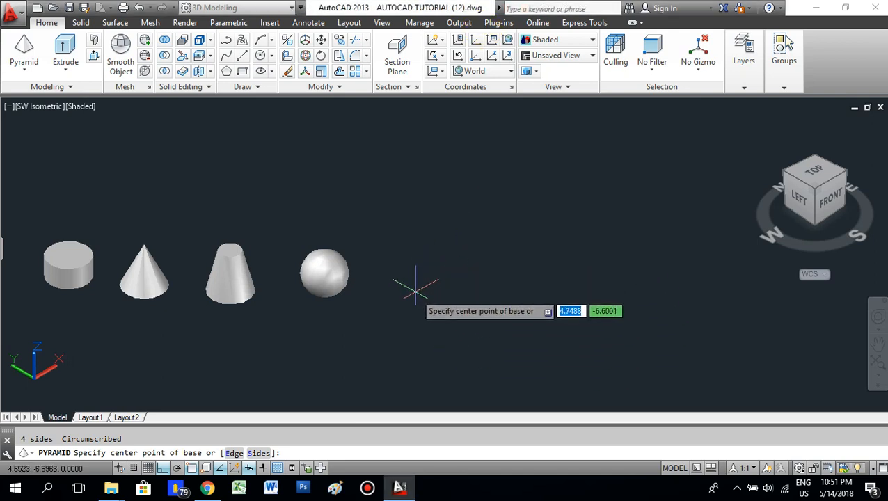
click(437, 289)
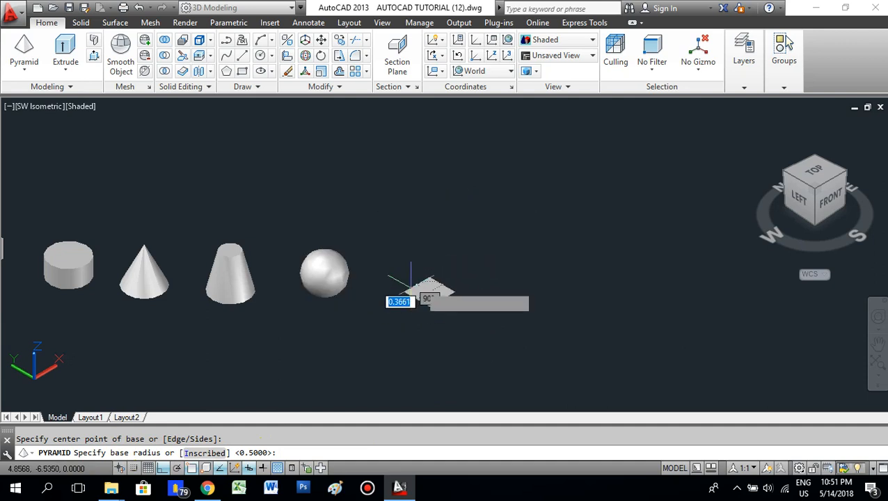
scroll(398, 300, up, 3)
text(5)
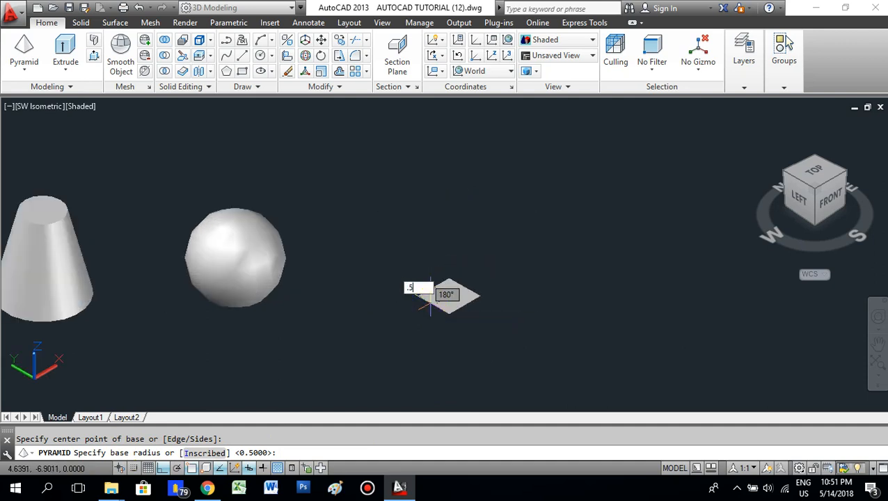
key(Return)
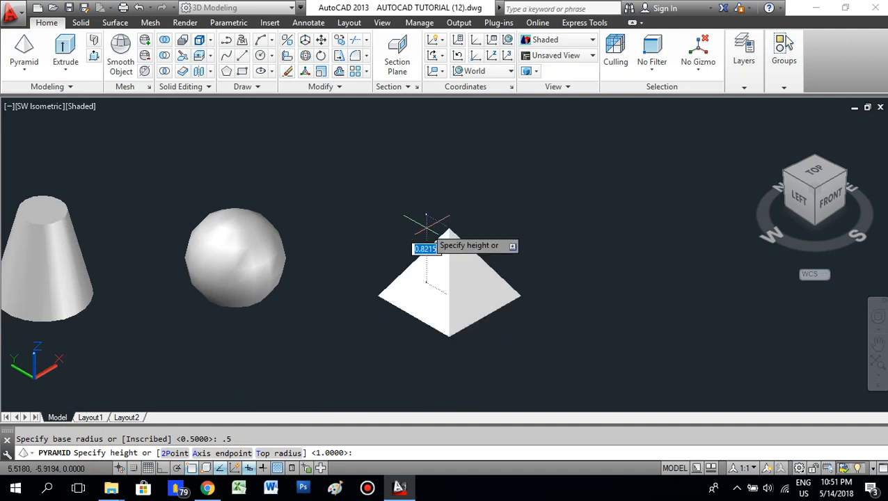
text(1)
key(Return)
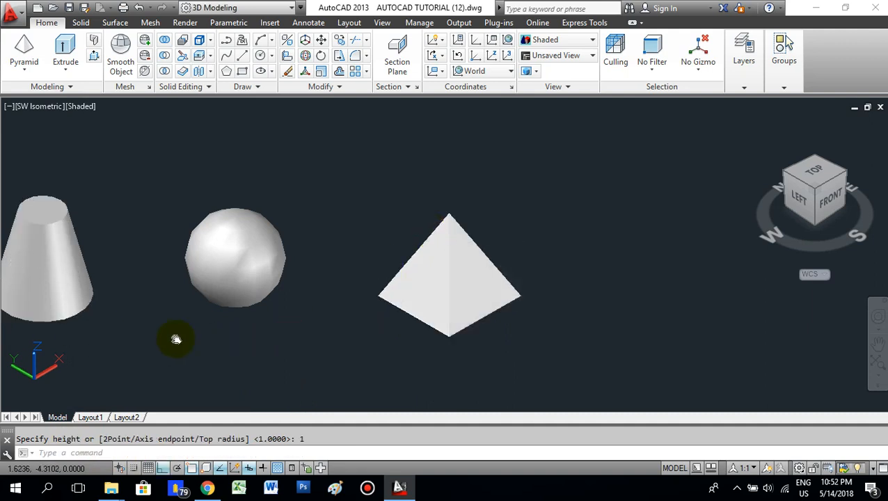
Create a truncated pyramid beside the pointed pyramid with a base radius of 0.5, a top radius of 0.25 and a height of 1.
middle_drag(176, 339, 458, 339)
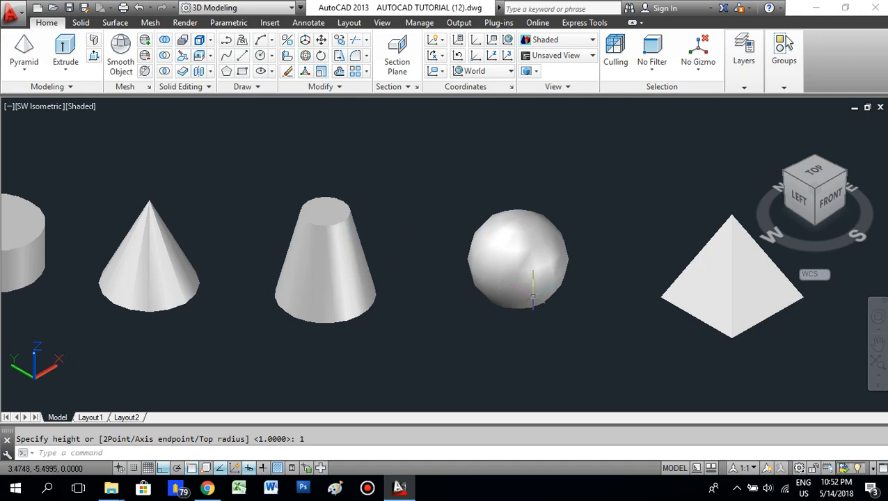
middle_drag(533, 296, 373, 324)
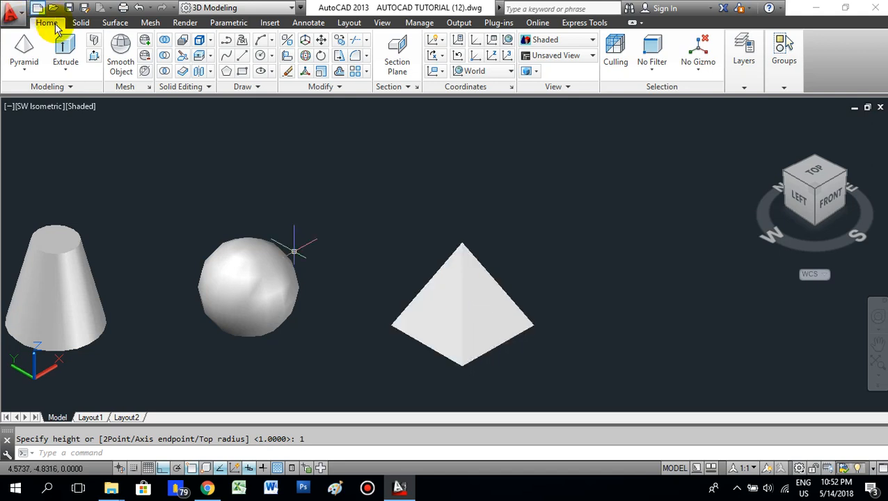
click(38, 74)
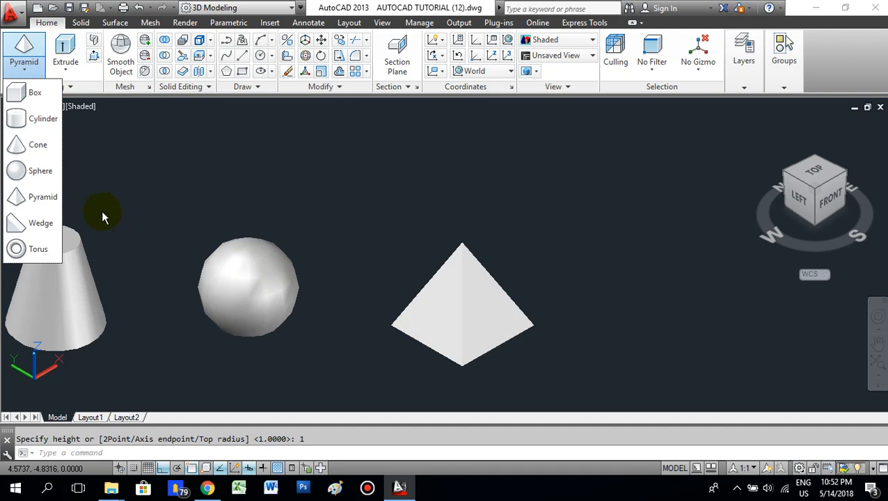
click(31, 200)
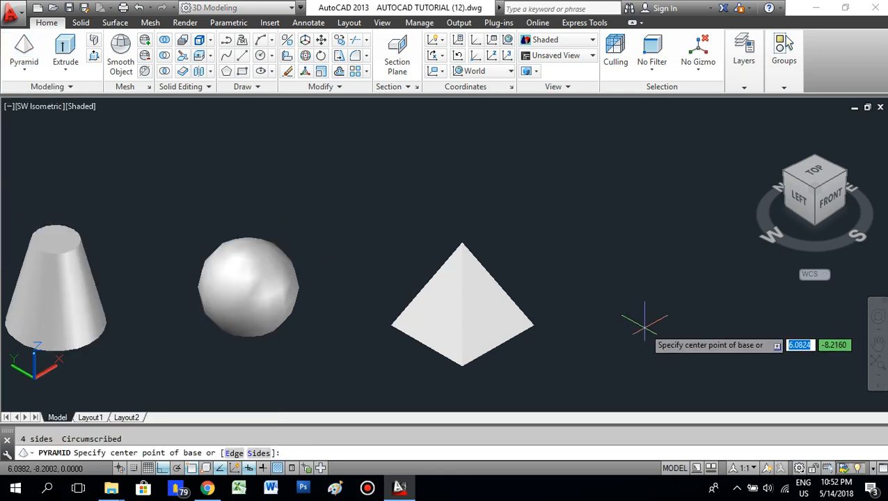
middle_drag(630, 323, 468, 309)
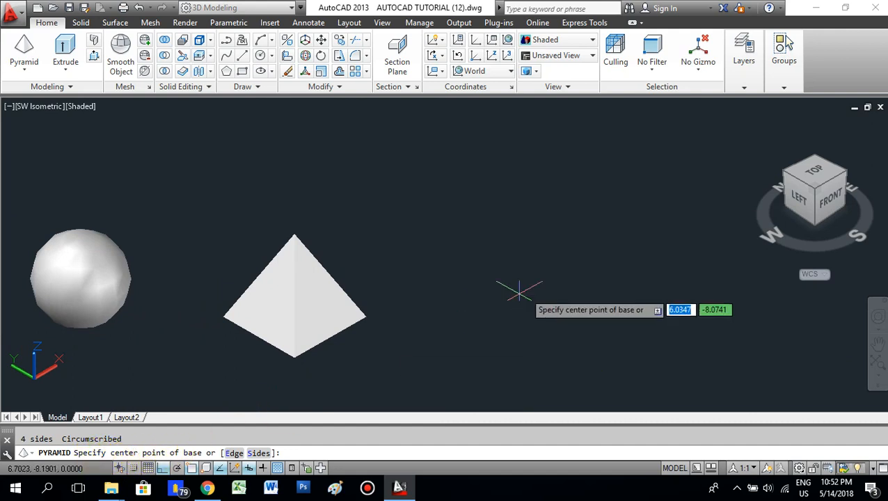
click(517, 321)
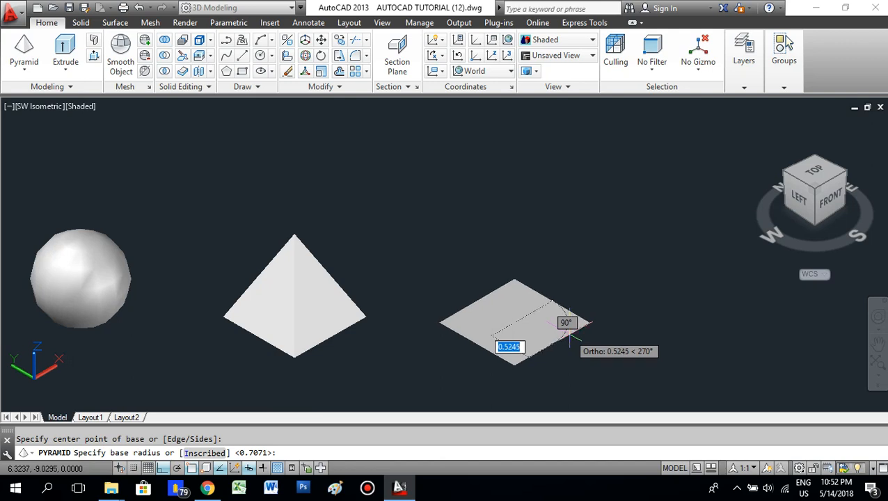
text(.5)
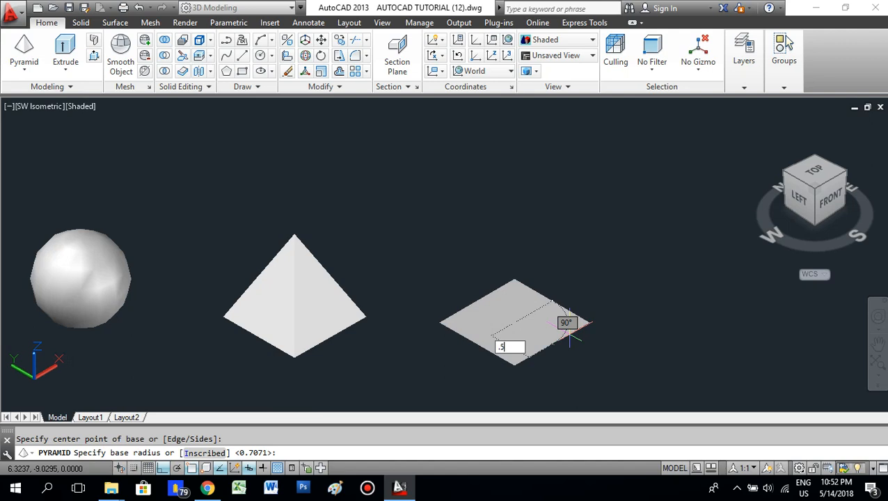
key(Return)
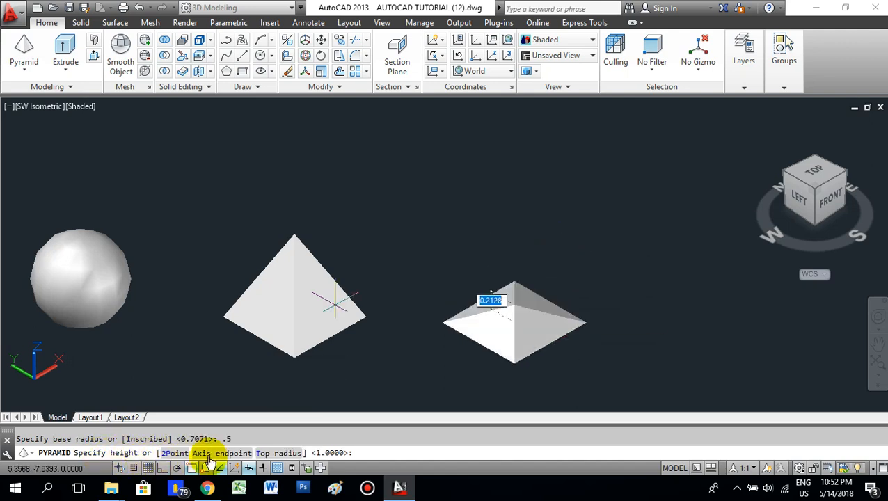
click(284, 454)
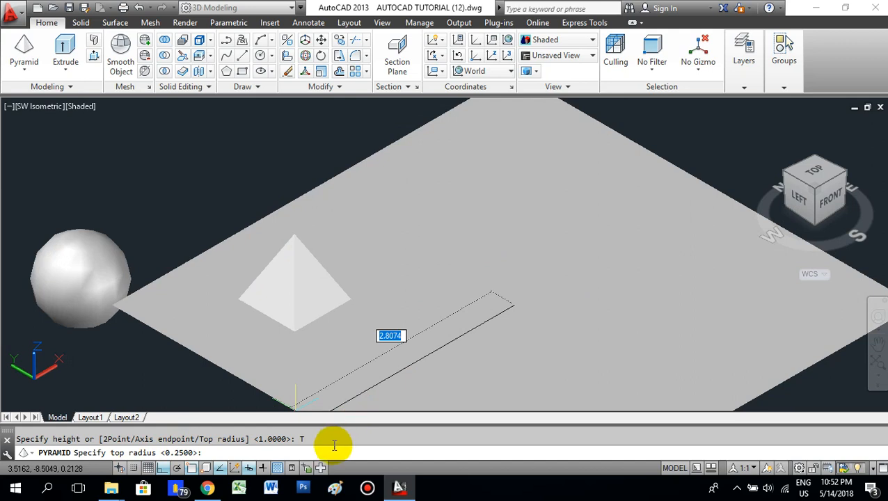
text(.25)
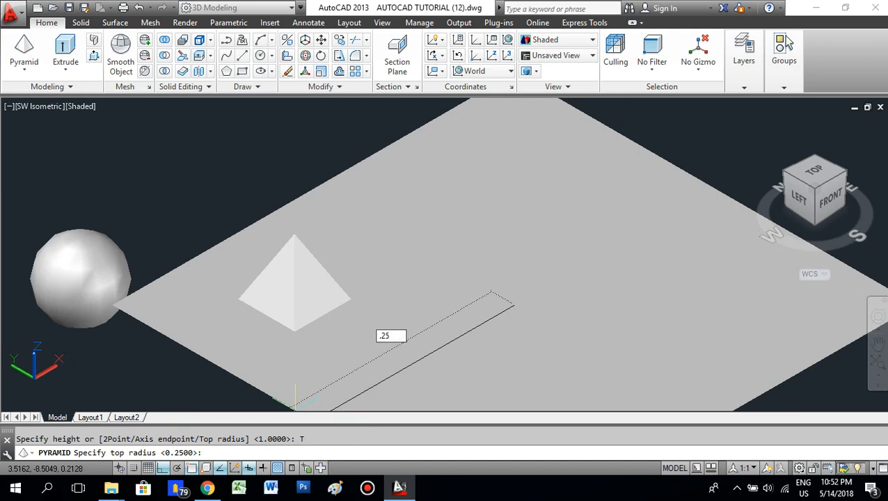
key(Return)
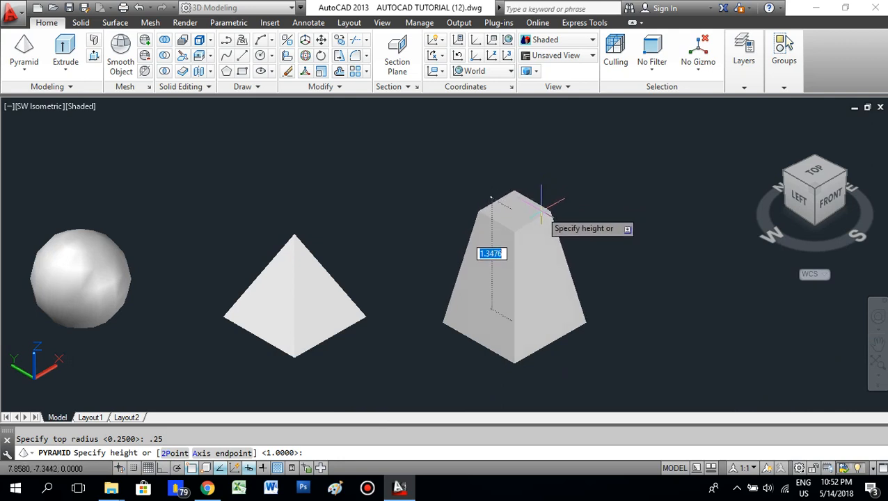
key(Return)
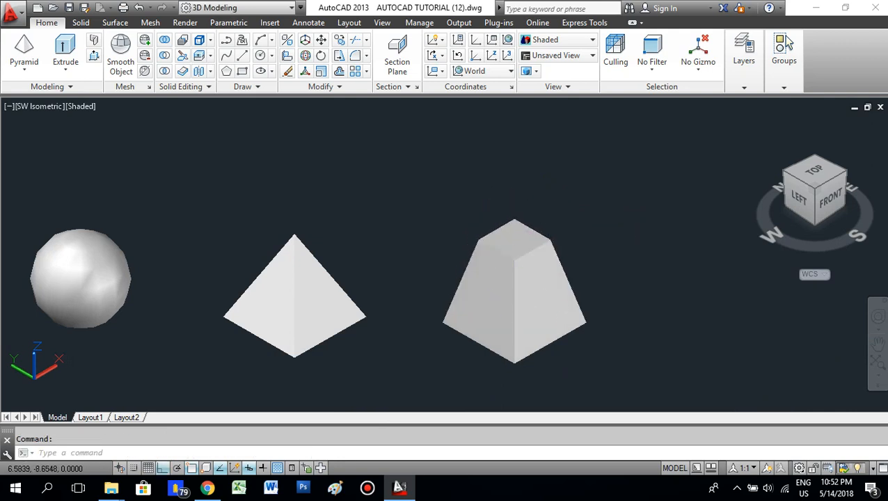
Create a solid wedge beside the truncated pyramid with a length of 1, a width of 1 and a height of 0.5.
middle_drag(521, 316, 518, 301)
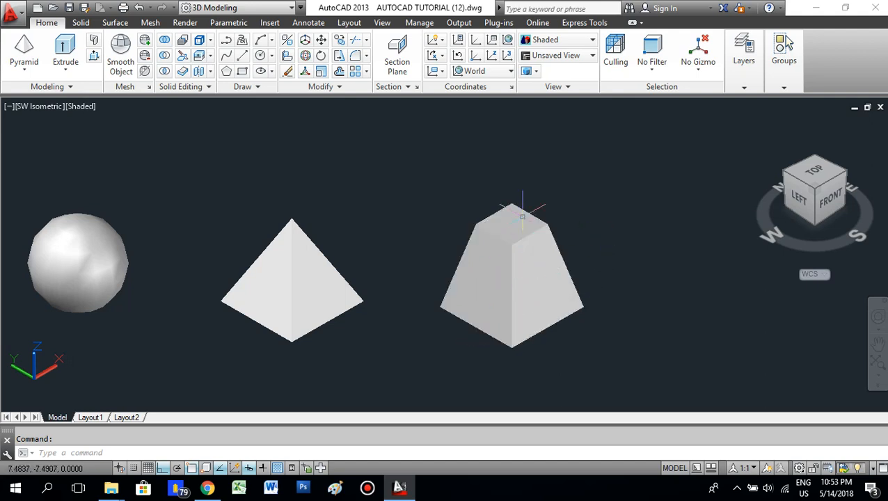
click(28, 70)
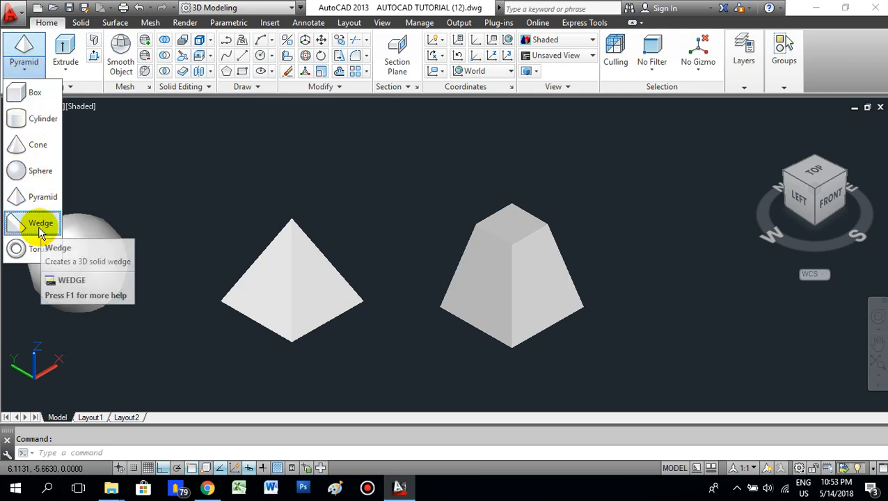
click(39, 224)
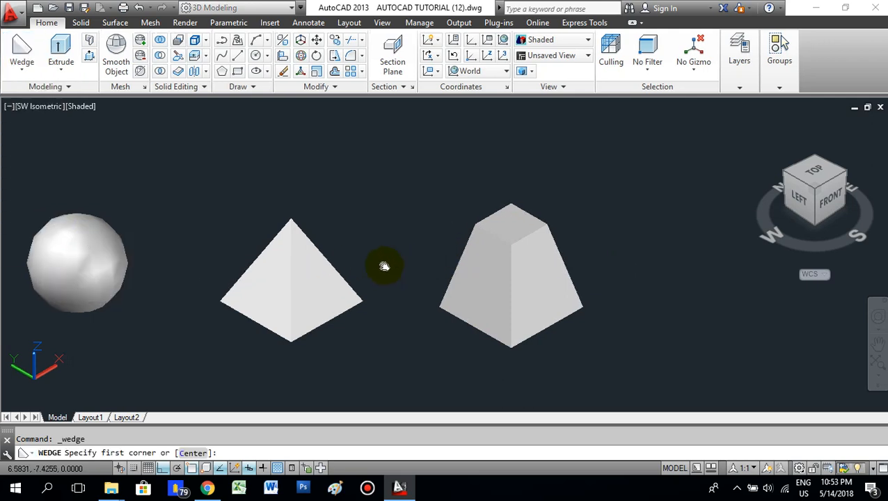
middle_drag(385, 266, 108, 261)
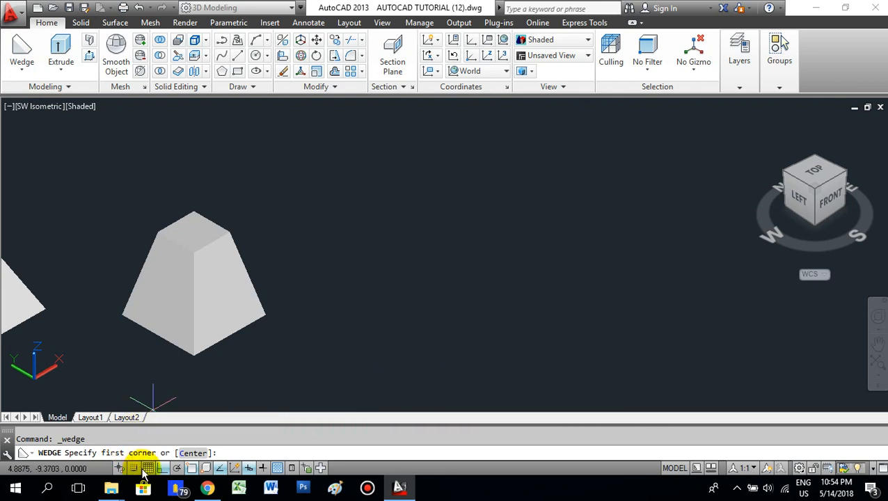
click(383, 322)
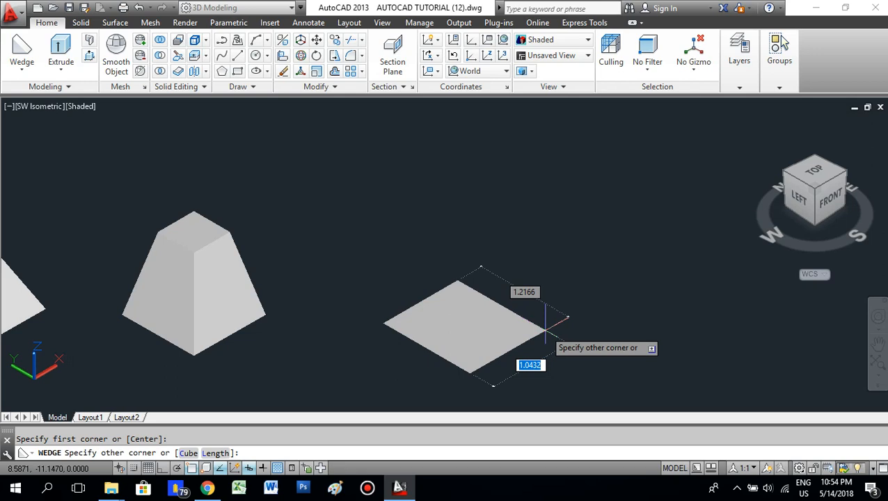
click(215, 453)
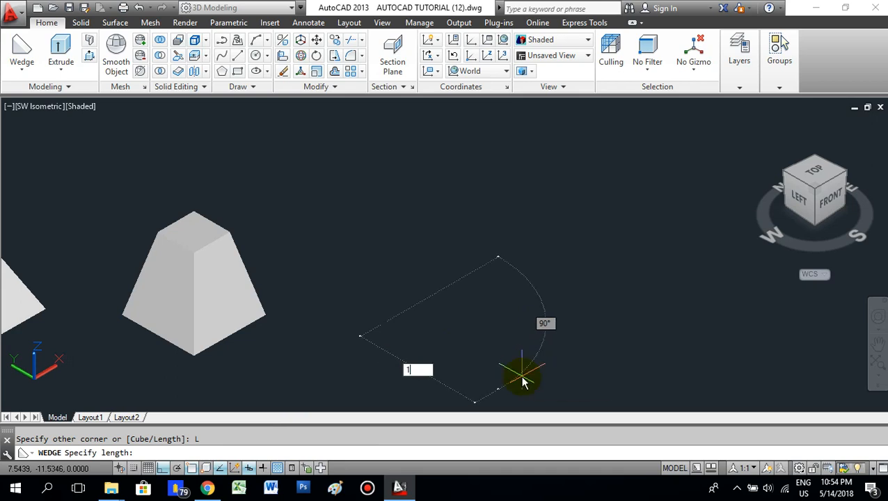
text(1)
key(Return)
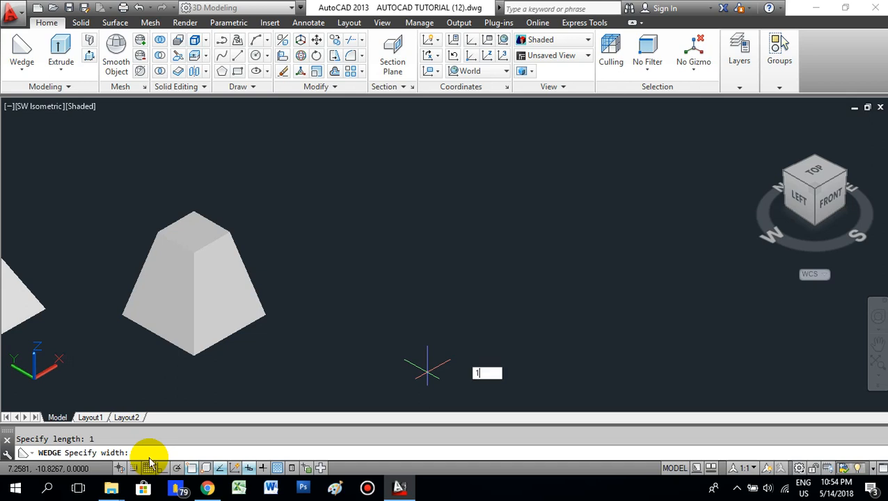
key(Return)
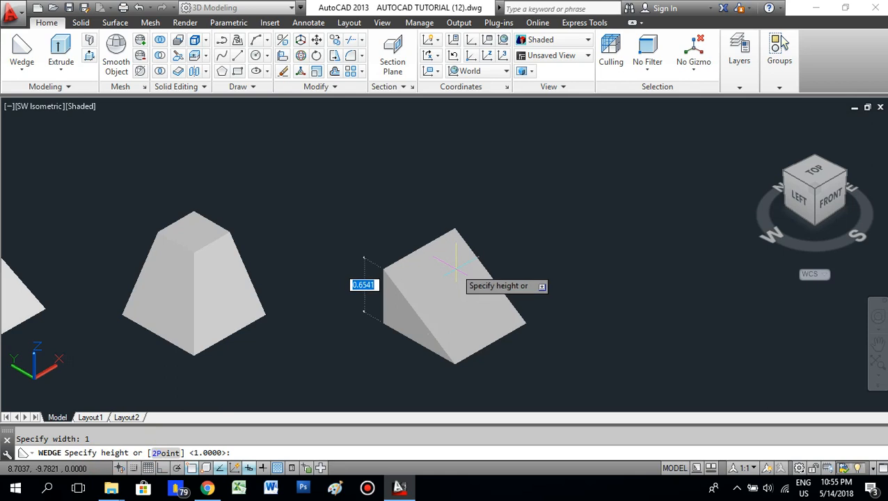
text(.5)
key(Return)
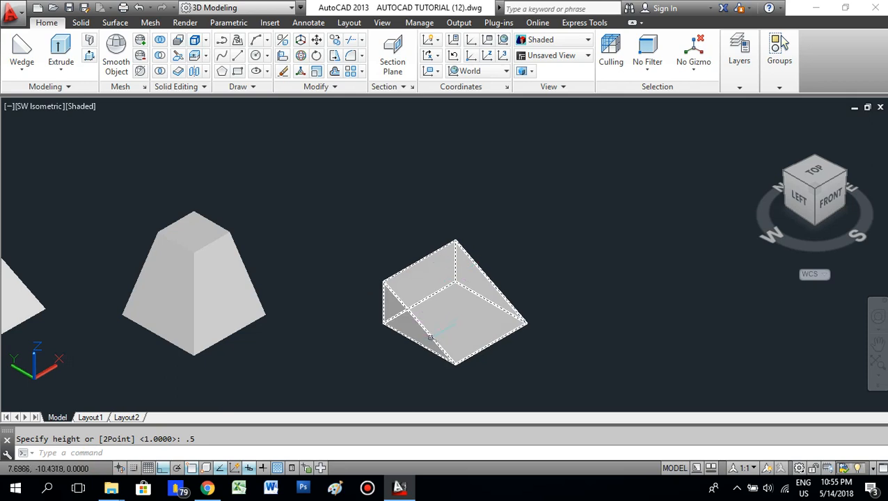
Create a solid torus beside the wedge with a radius of 0.5 and a tube radius of 0.2.
scroll(409, 338, up, 2)
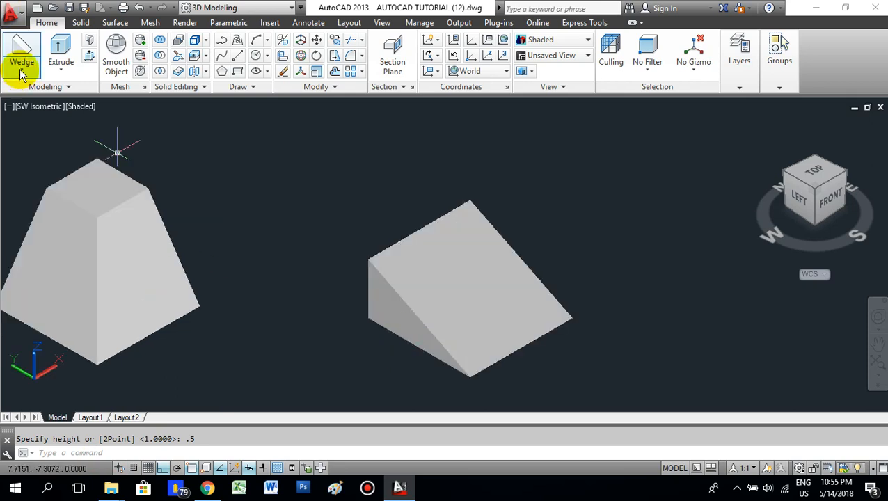
click(410, 301)
middle_drag(353, 302, 259, 295)
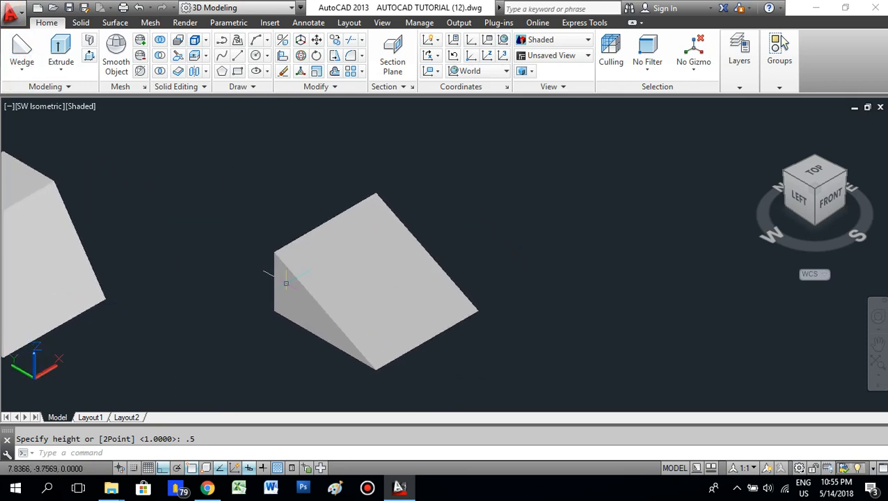
click(32, 73)
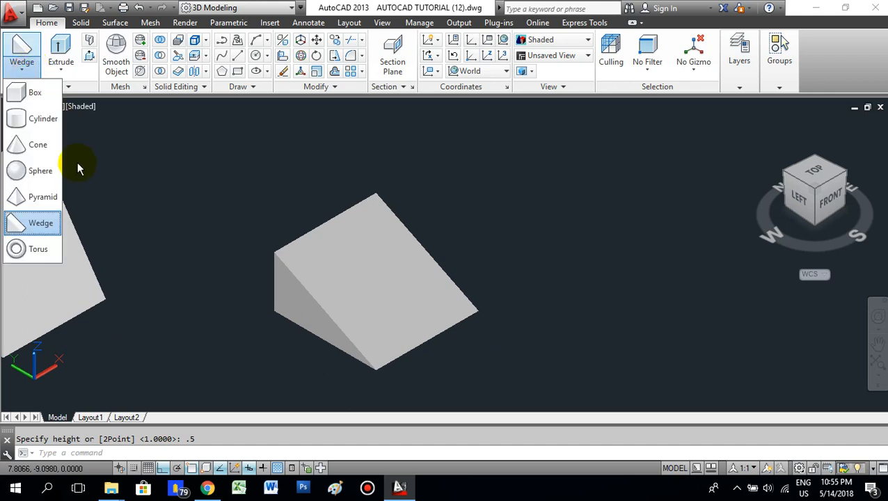
click(39, 251)
scroll(43, 252, down, 2)
scroll(45, 252, down, 2)
scroll(468, 292, down, 4)
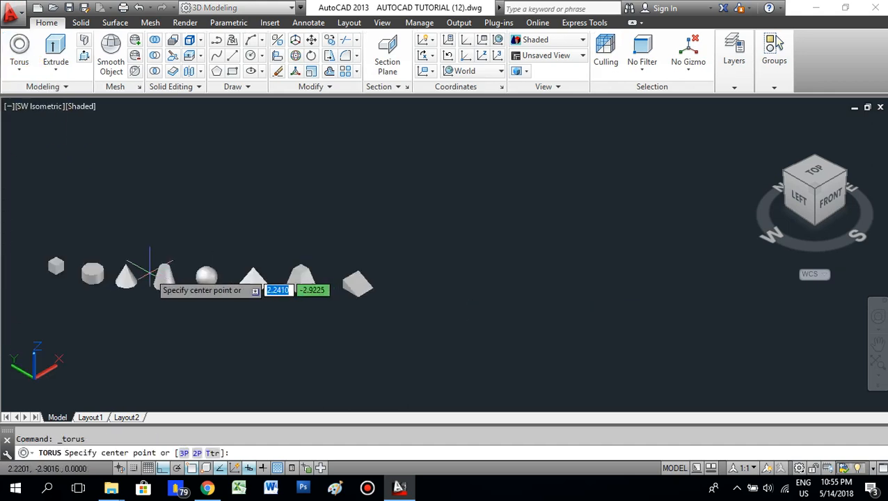
middle_drag(187, 258, 363, 260)
scroll(550, 299, up, 5)
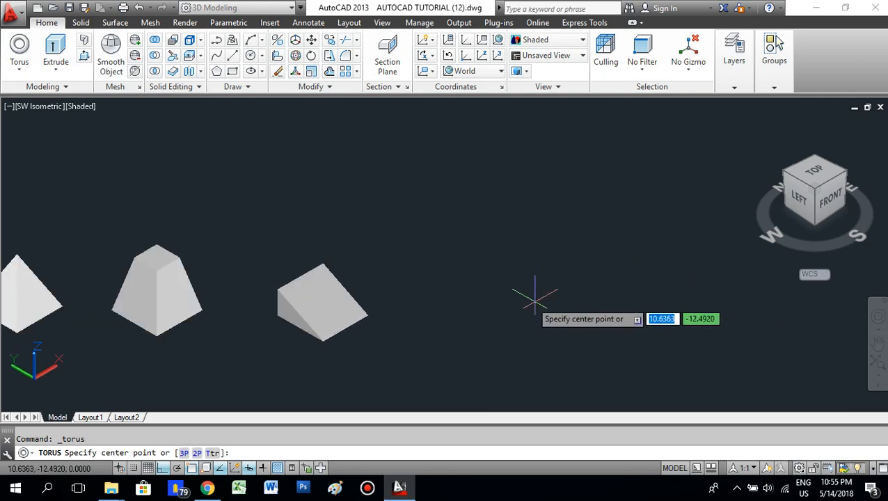
middle_drag(477, 332, 384, 282)
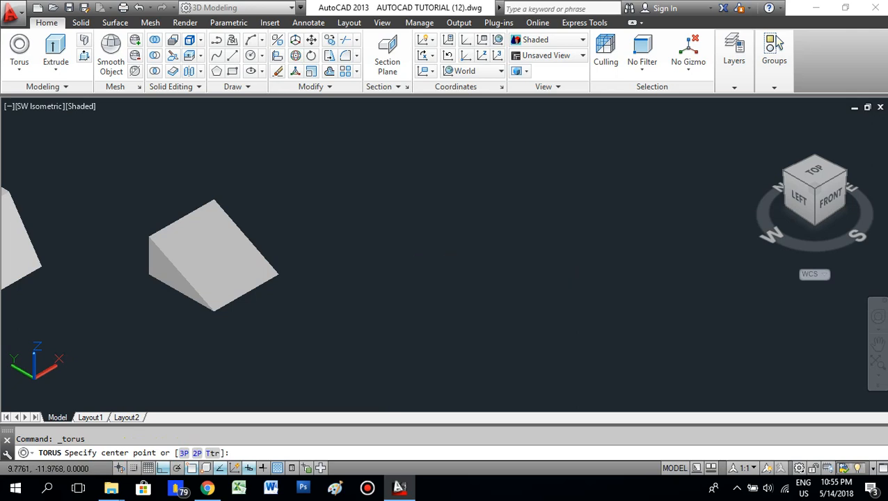
click(427, 267)
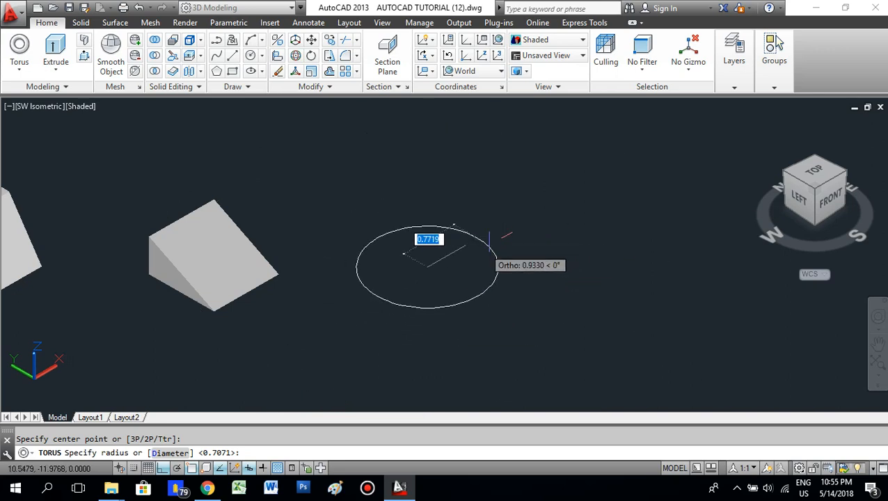
scroll(441, 279, up, 3)
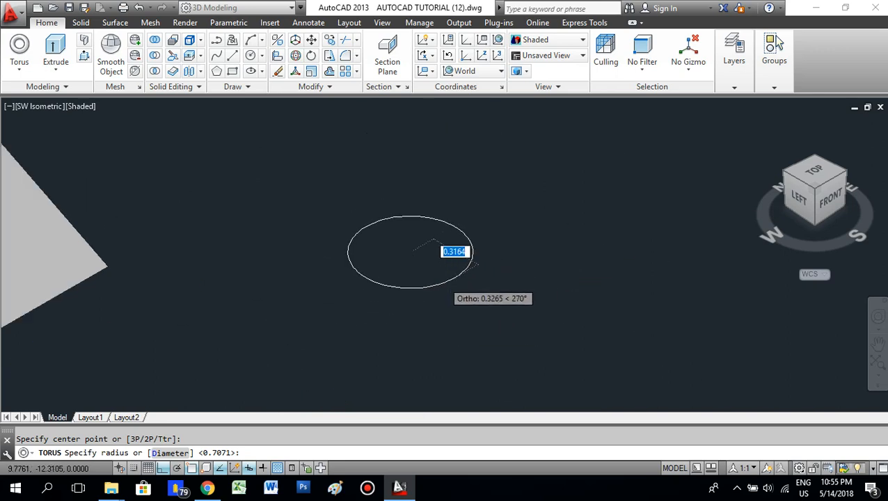
scroll(472, 263, up, 2)
text(.5)
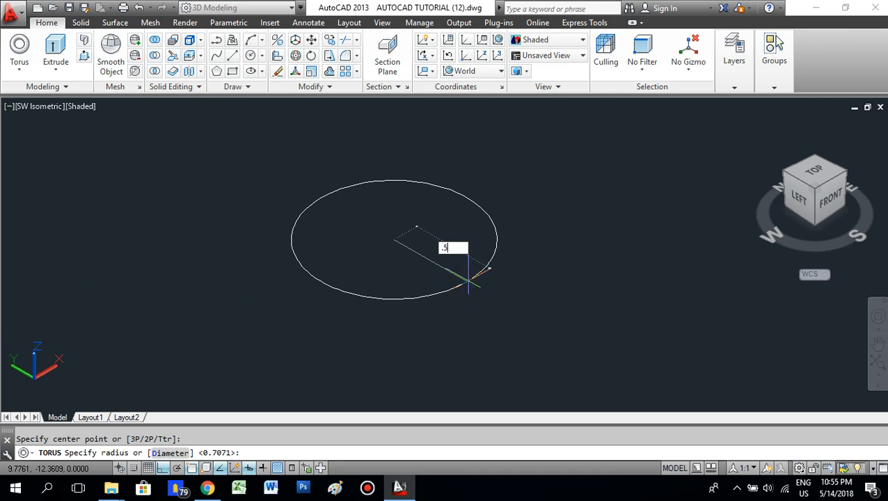
key(Return)
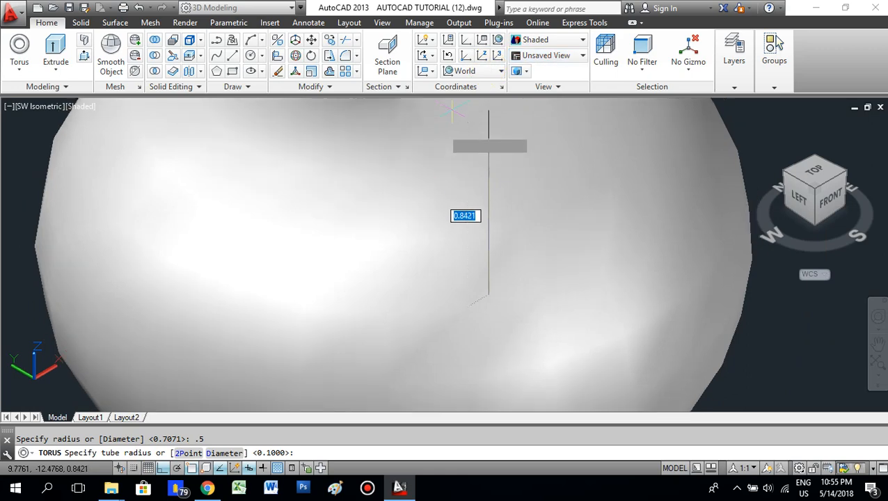
scroll(402, 215, down, 3)
scroll(355, 237, up, 5)
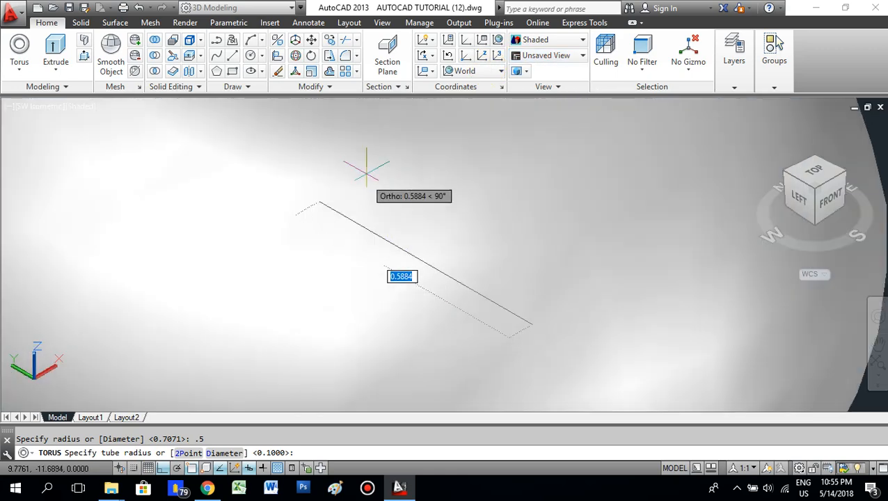
scroll(362, 209, down, 6)
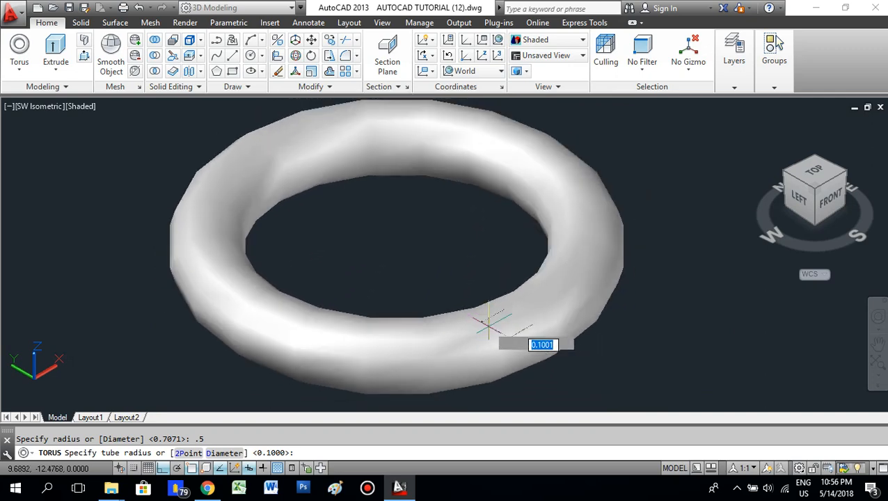
text(.2)
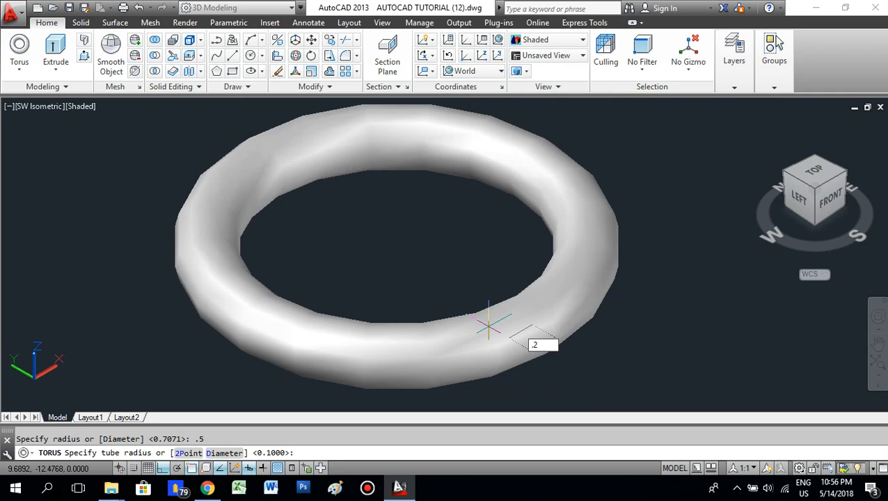
key(Return)
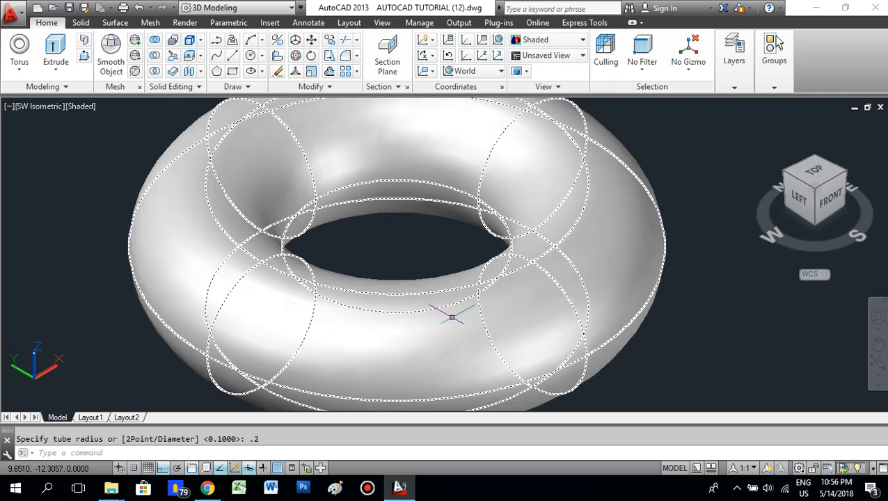
Examine the torus and the whole row of solid primitives, from the box to the torus, up close and as an overview.
scroll(456, 321, down, 3)
scroll(508, 352, up, 2)
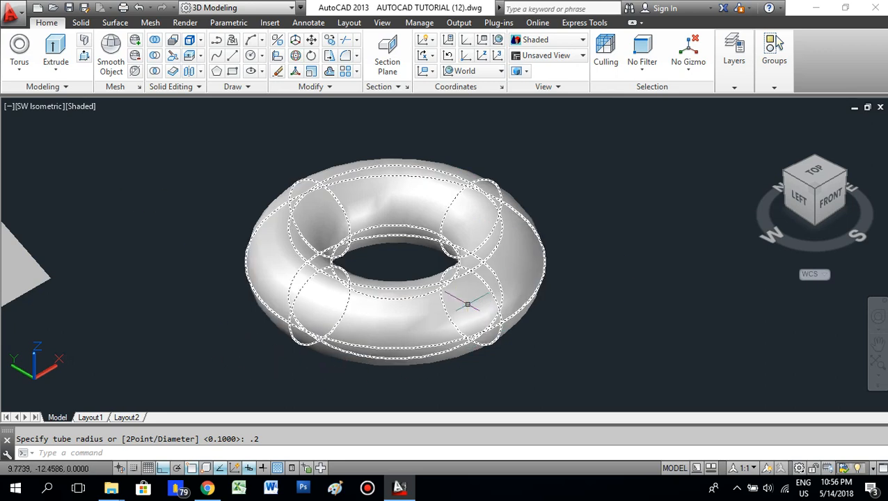
scroll(507, 289, down, 2)
middle_drag(307, 270, 275, 244)
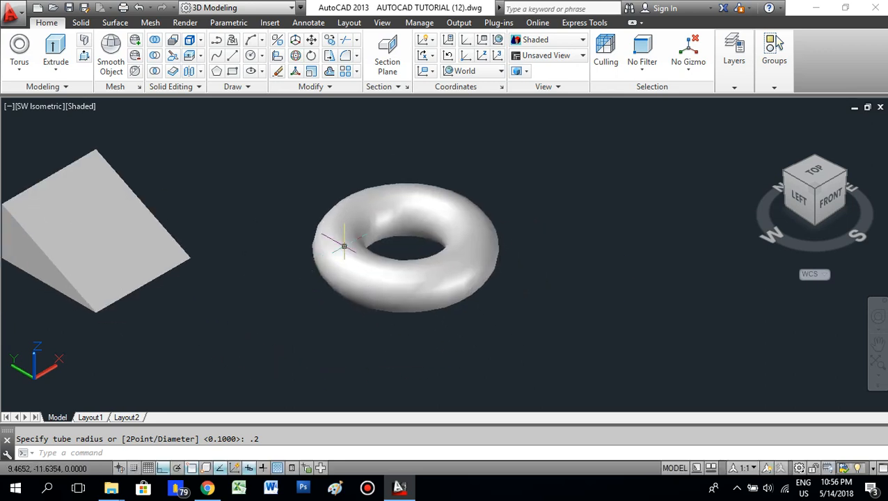
scroll(320, 287, down, 3)
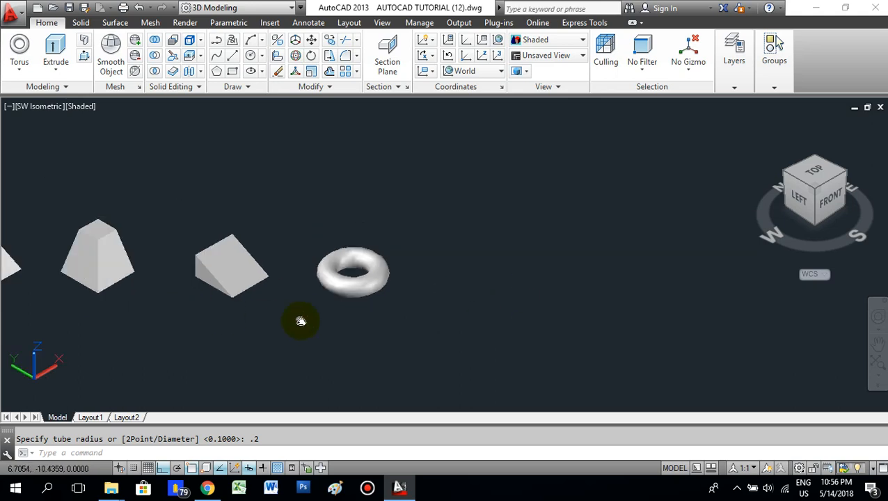
middle_drag(300, 321, 613, 327)
scroll(104, 291, down, 3)
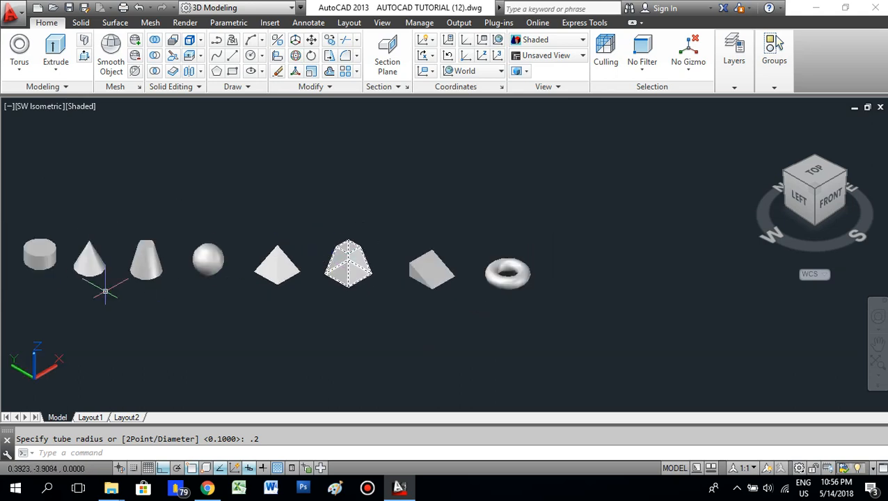
middle_drag(105, 291, 204, 300)
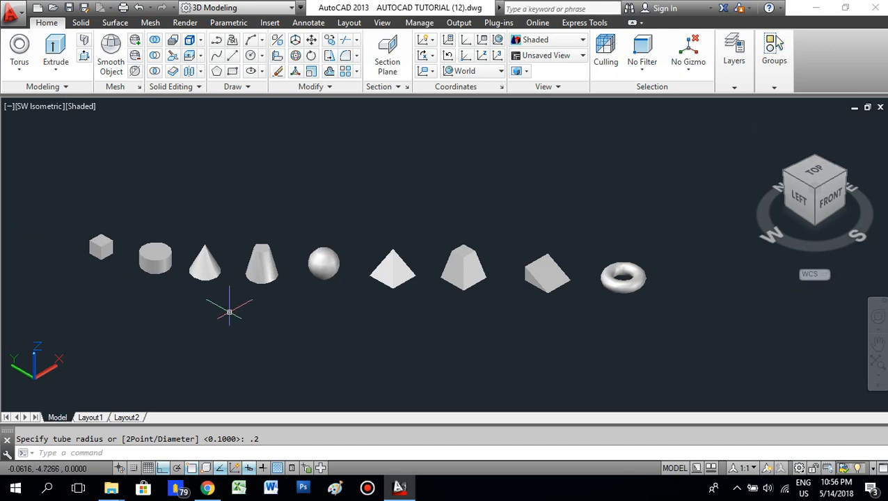
mouse_move(462, 5)
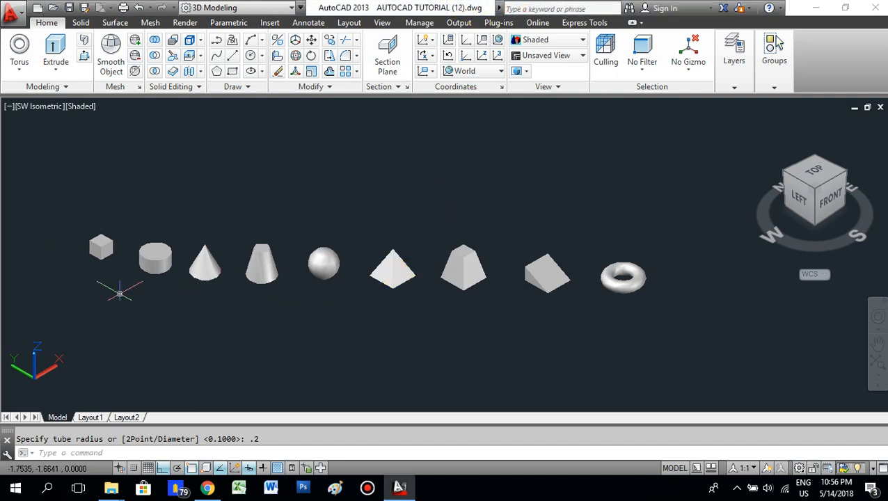
scroll(101, 261, up, 7)
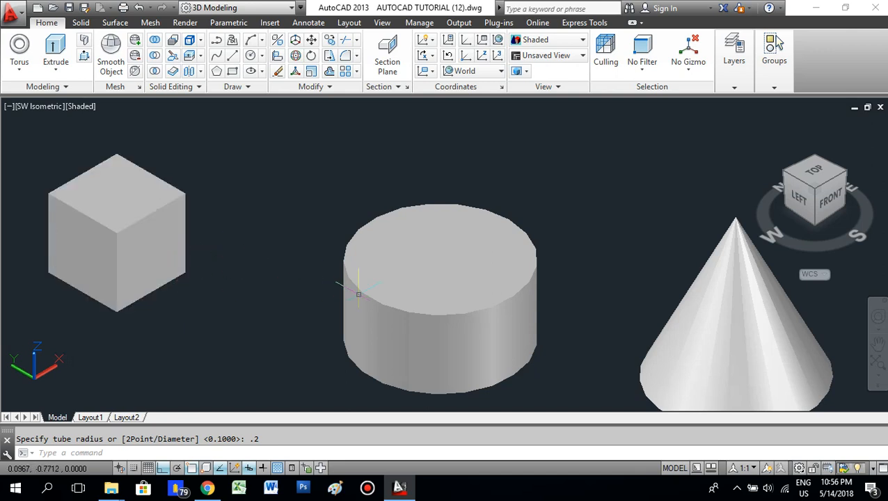
scroll(506, 328, down, 2)
middle_drag(490, 327, 318, 273)
scroll(320, 265, down, 2)
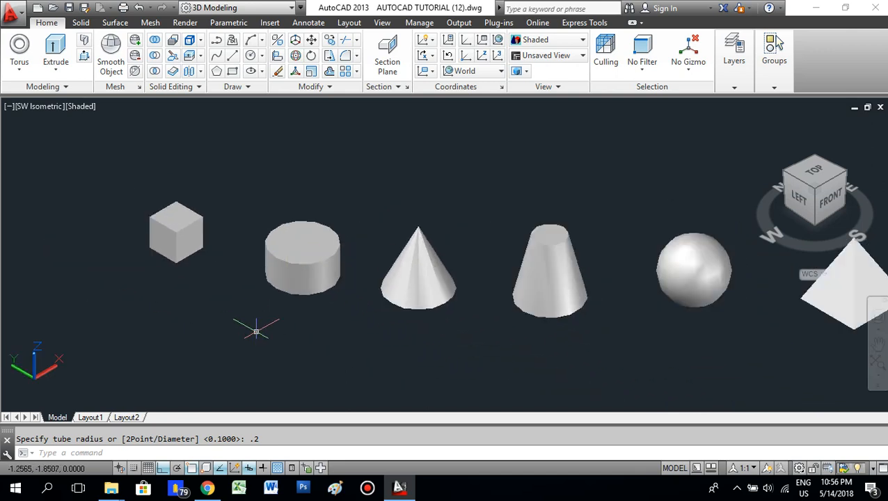
scroll(390, 312, down, 2)
middle_drag(503, 321, 373, 274)
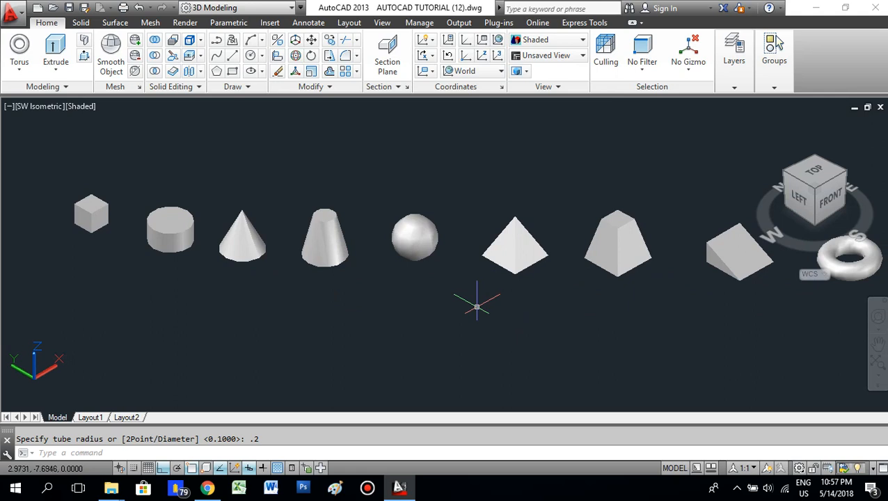
middle_drag(610, 320, 478, 325)
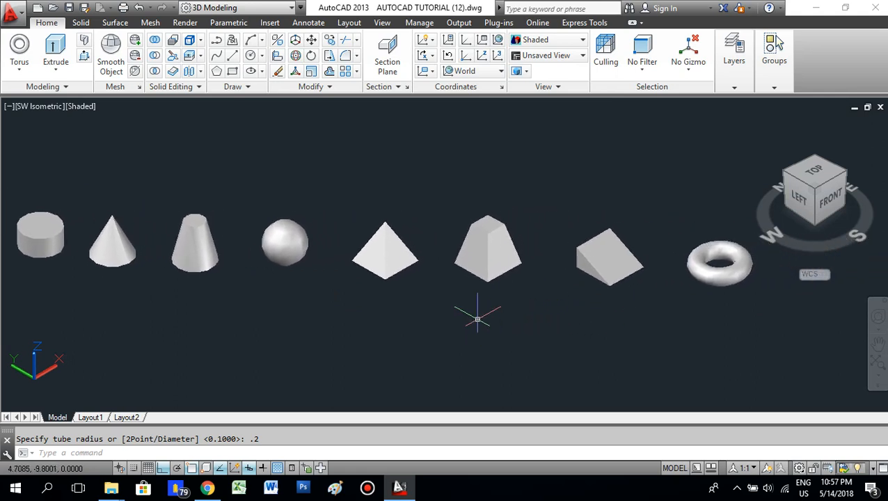
scroll(685, 261, down, 2)
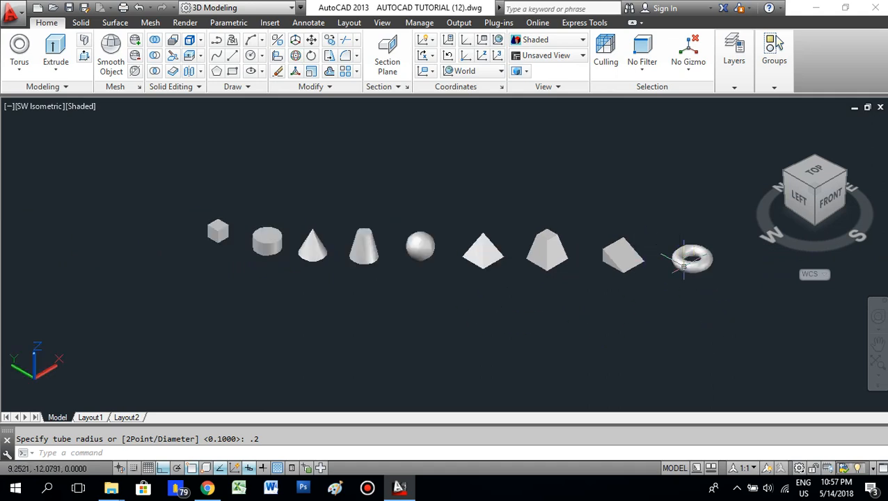
middle_drag(558, 276, 520, 258)
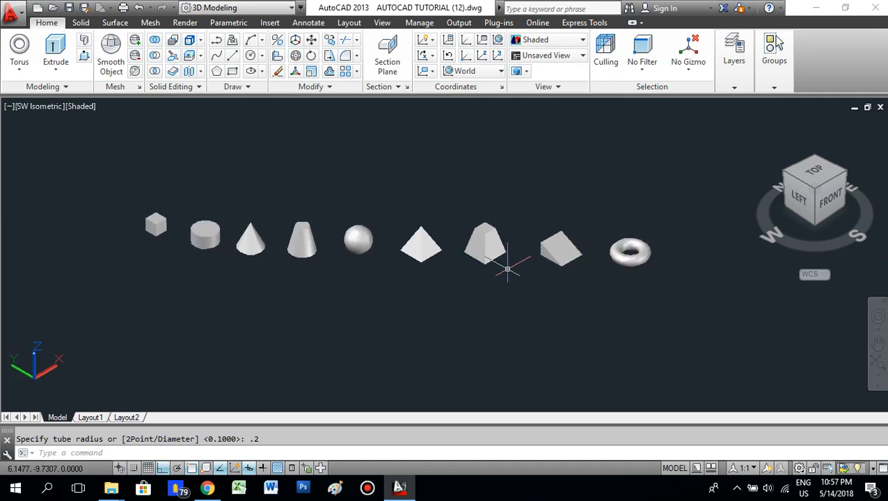